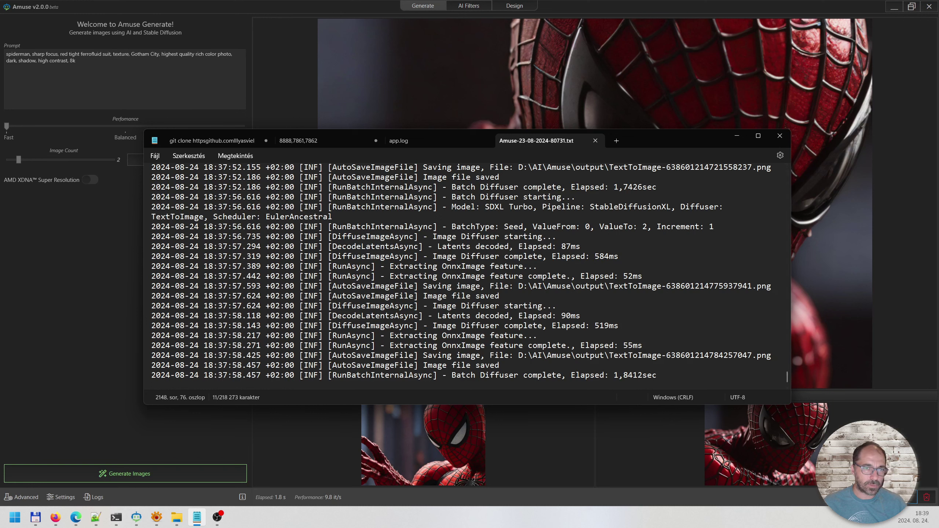
Examine the end of the Amuse log for the model used in the last batch and put the log window away.
key(super+e)
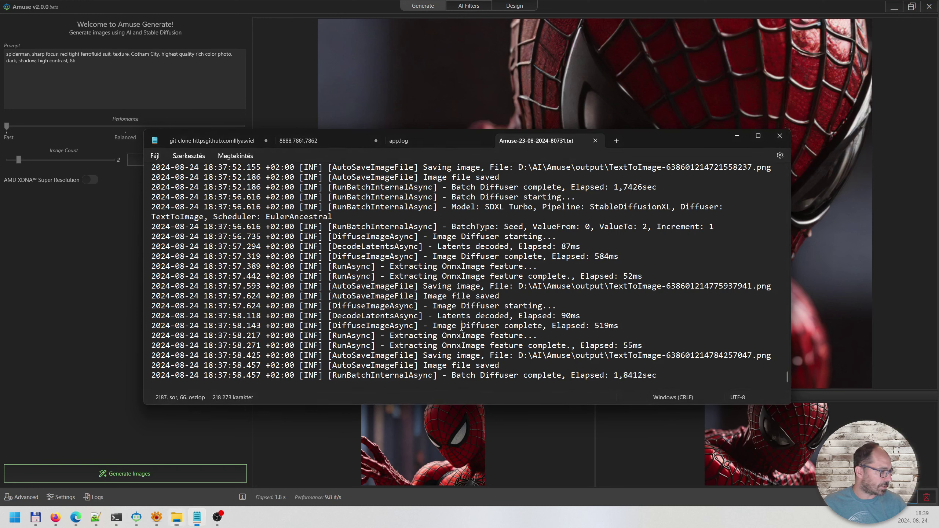
click(492, 343)
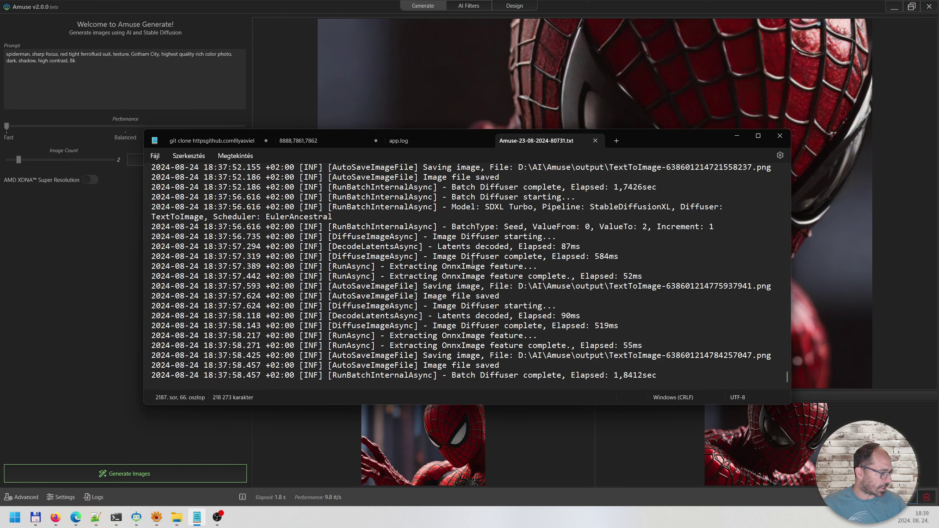
scroll(480, 278, up, 1)
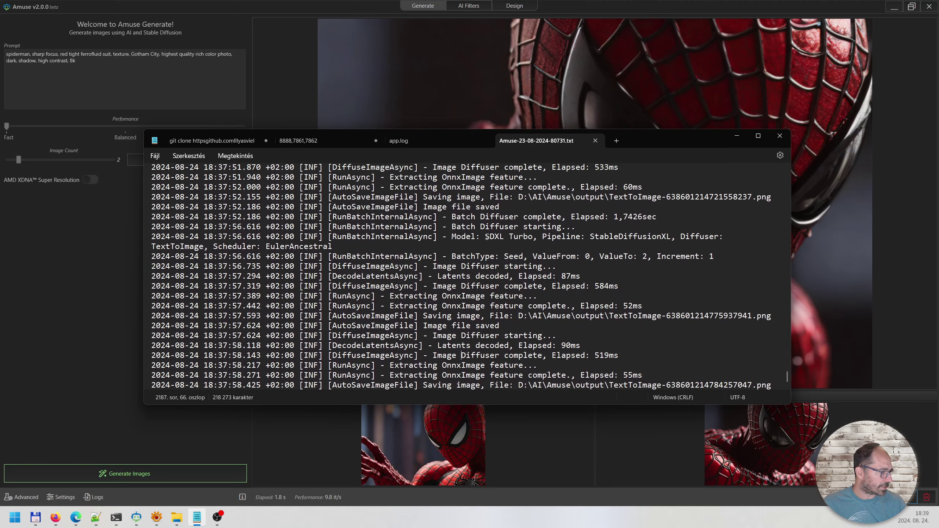
drag(484, 236, 533, 236)
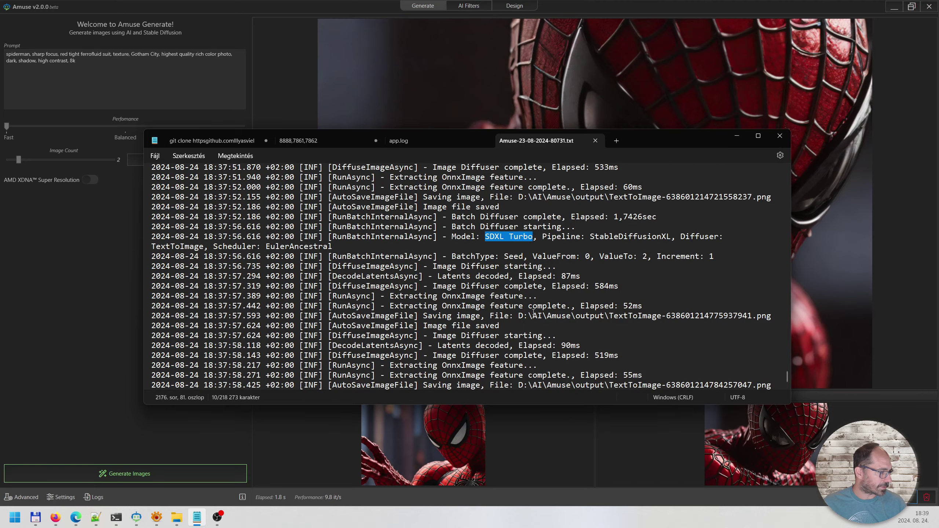
scroll(535, 314, down, 1)
click(737, 136)
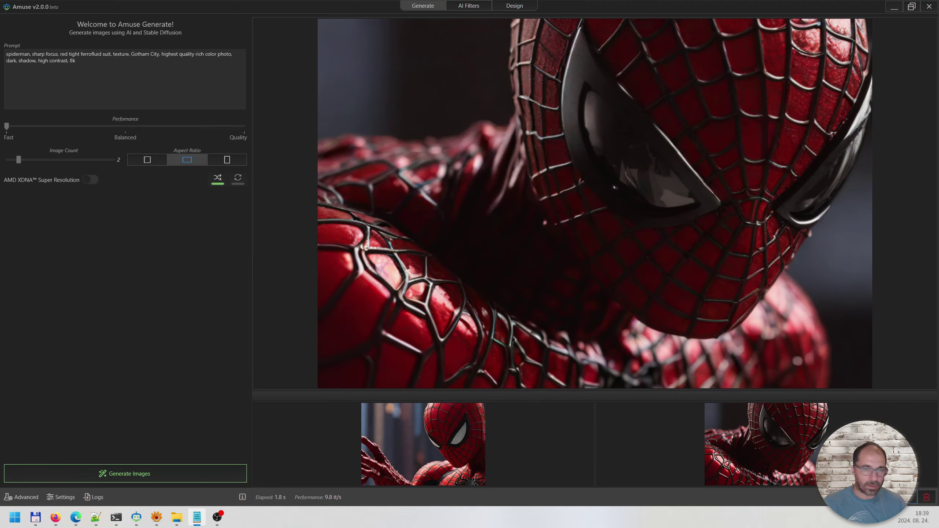
Set the performance to Quality and the aspect ratio to portrait, and generate two images from the Spiderman prompt.
click(233, 129)
click(227, 160)
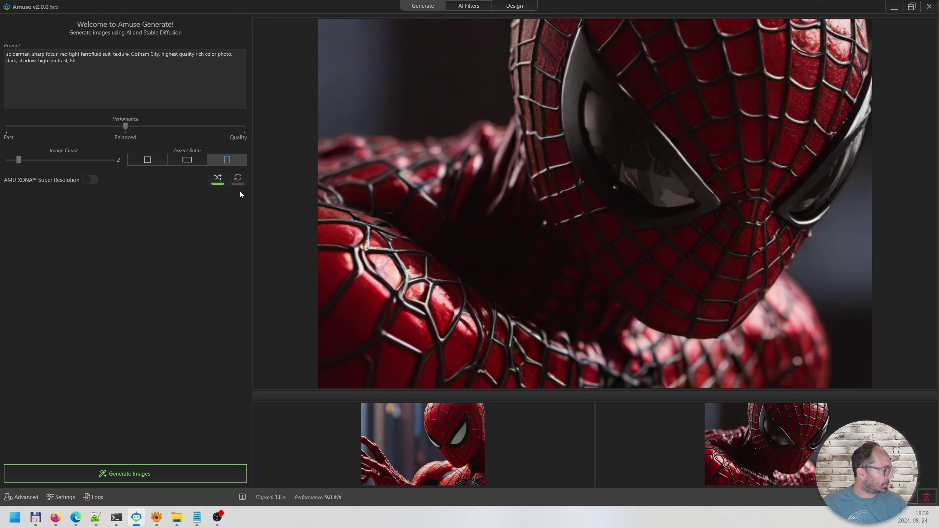
click(240, 127)
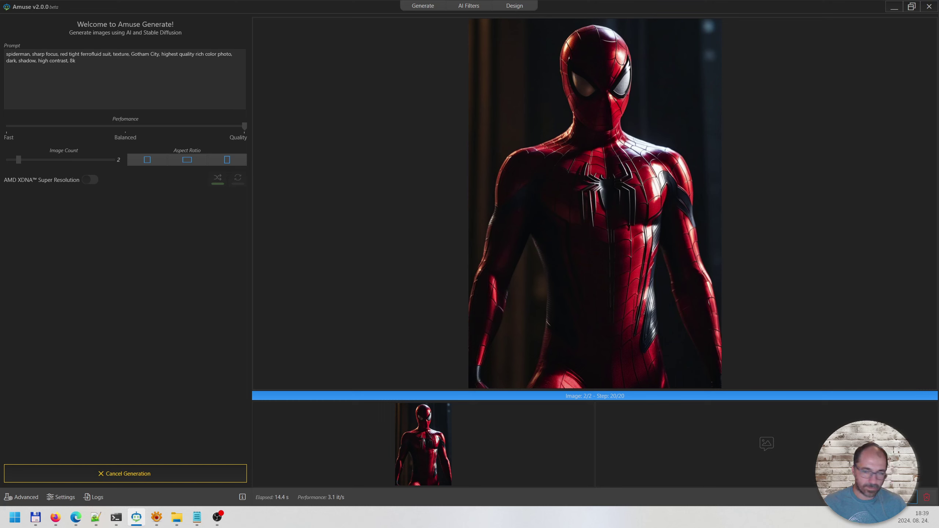
key(alt+Tab)
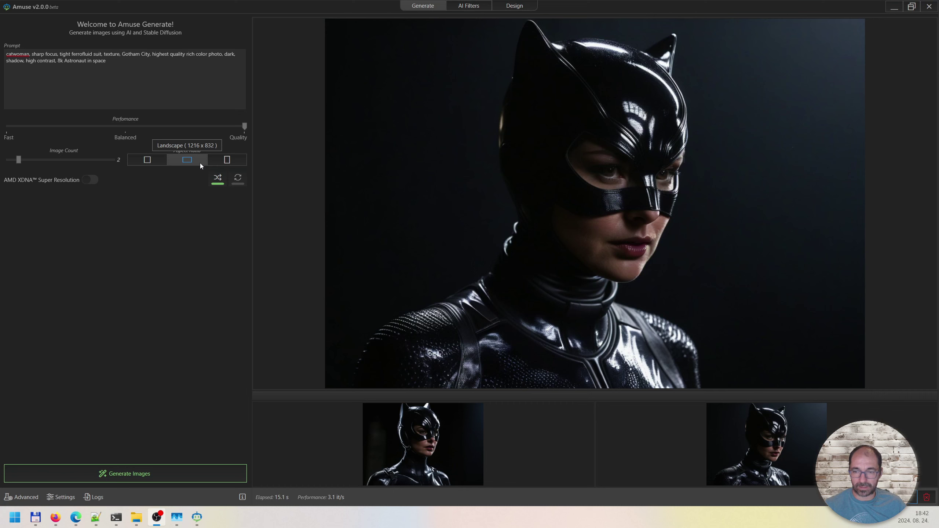
Replace the whole prompt with "abstract 3D shape flying parot, foliage and flowers incorporated, light emitting, green background".
drag(108, 61, 6, 55)
click(6, 55)
text(abstract 3D shape flying parot, foliage and flowers incorporated, light emitting, green background)
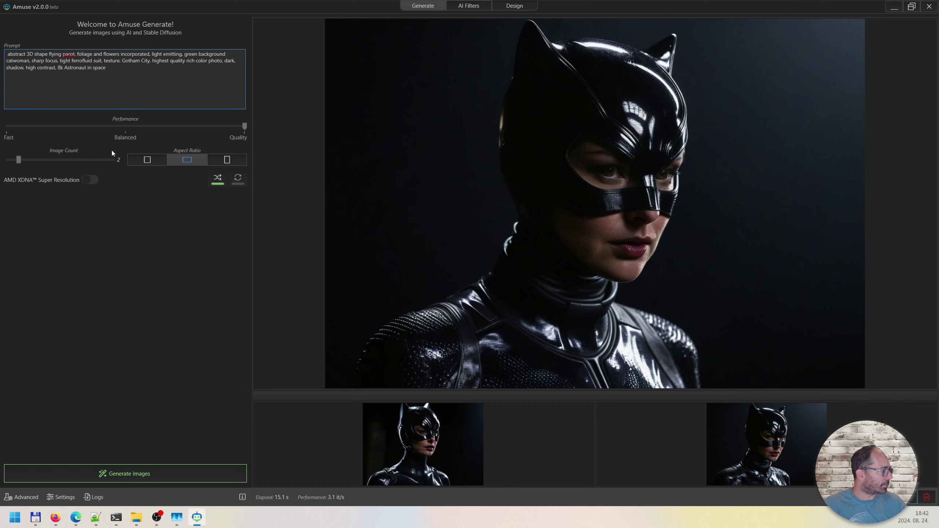
drag(106, 68, 5, 54)
key(BackSpace)
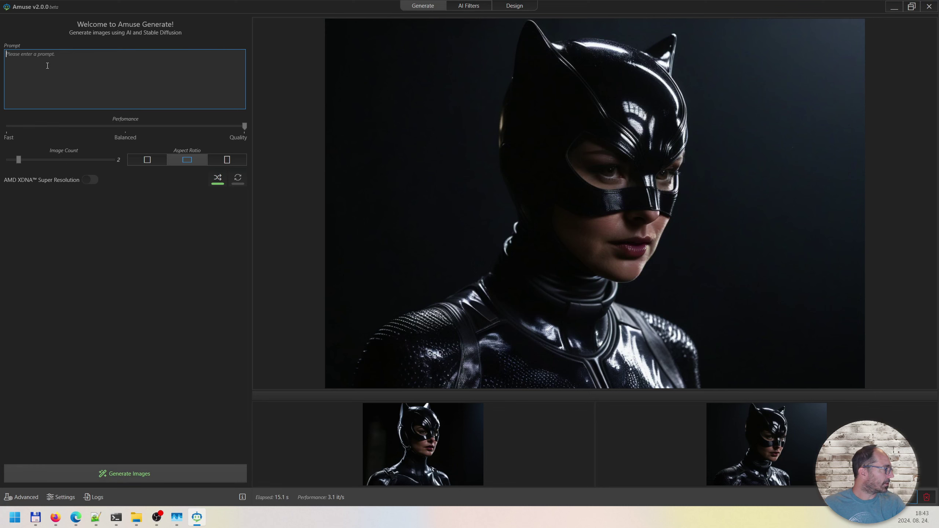
text(abstract 3D shape flying parot, foliage and flowers incorporated, light emitting, green background)
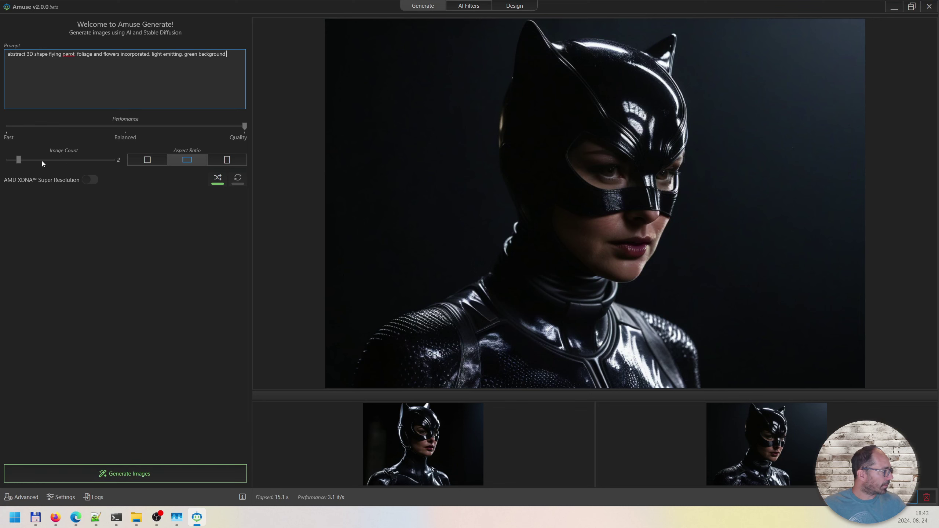
Set the image count to 1 and generate the parrot image.
click(7, 162)
click(130, 475)
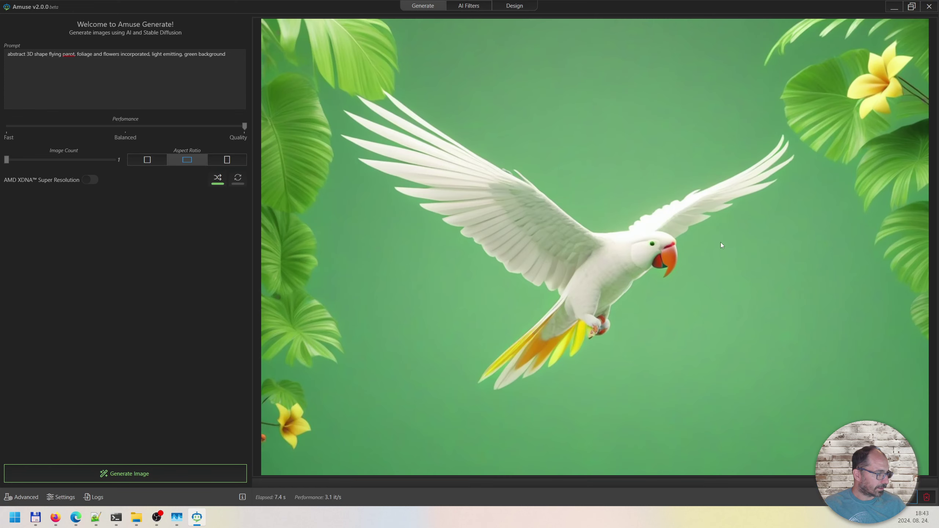
Generate from prompt "hyperrealistic photo, commercial photography, armed female figure in a white sci-fi suit, studio light, 8k, high resolution photography, insanely detailed, fine details, professional color grading".
click(56, 517)
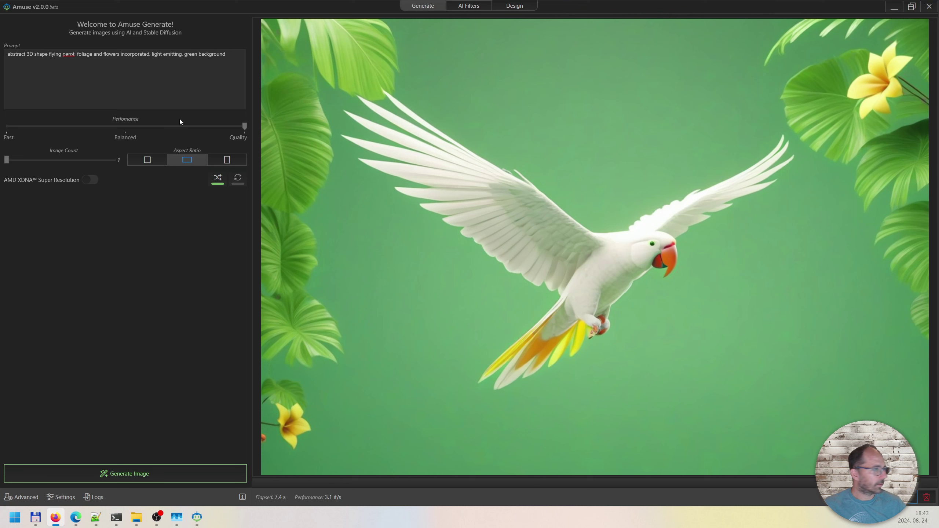
click(121, 57)
key(ctrl+a)
key(BackSpace)
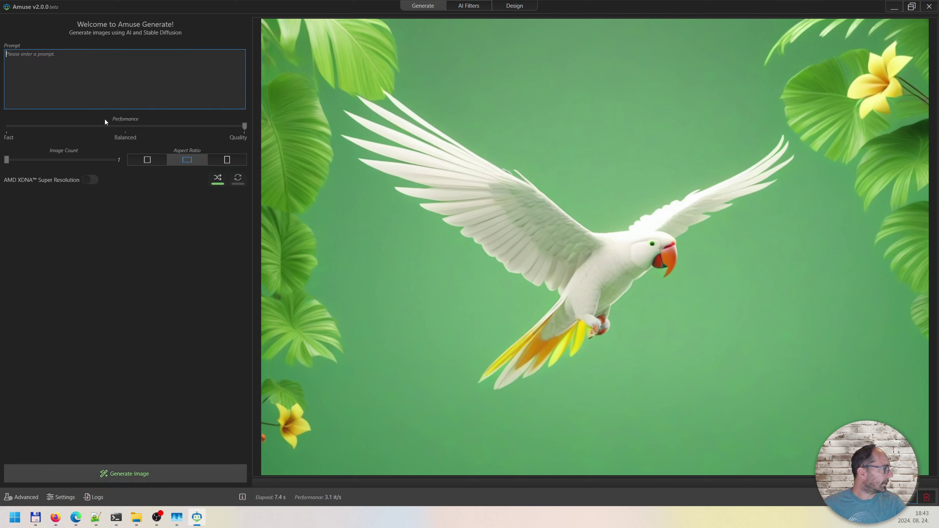
text(hyperrealistic photo, commercial photography, armed female figure in a white sci-fi suit, studio light, 8k, high resolution photography, insanely detailed, fine details, professional color grading --ar 9:16 --v 4)
key(BackSpace)
key(BackSpace)
key(BackSpace)
key(BackSpace)
key(BackSpace)
key(BackSpace)
key(BackSpace)
key(BackSpace)
key(BackSpace)
key(BackSpace)
key(BackSpace)
key(BackSpace)
key(BackSpace)
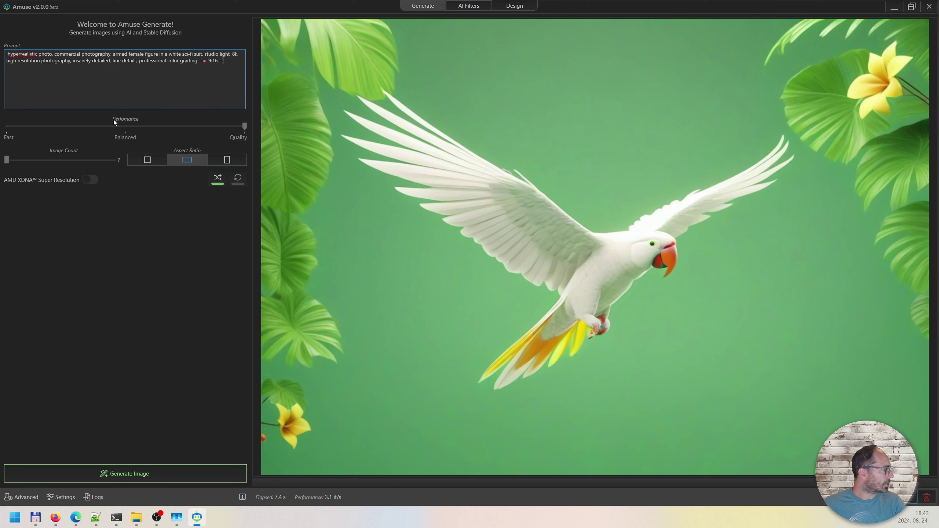
key(BackSpace)
key(BackSpace)
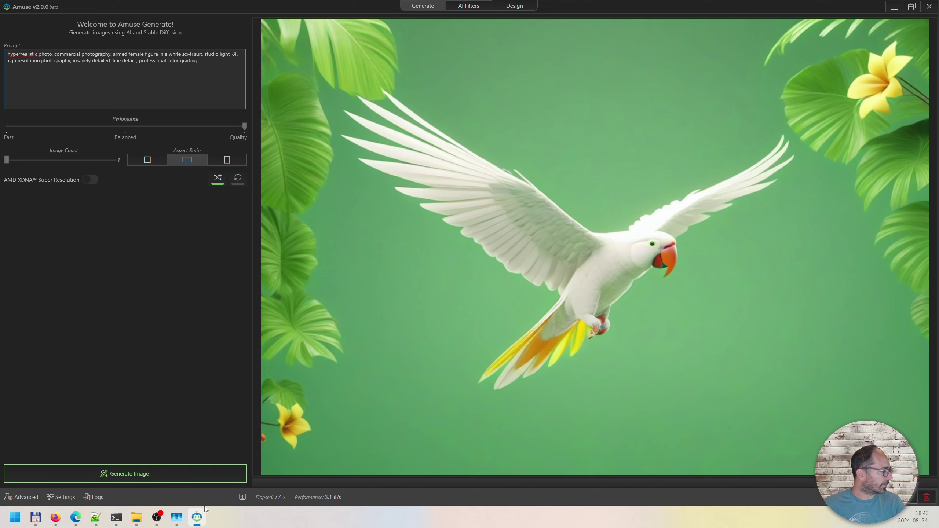
click(181, 477)
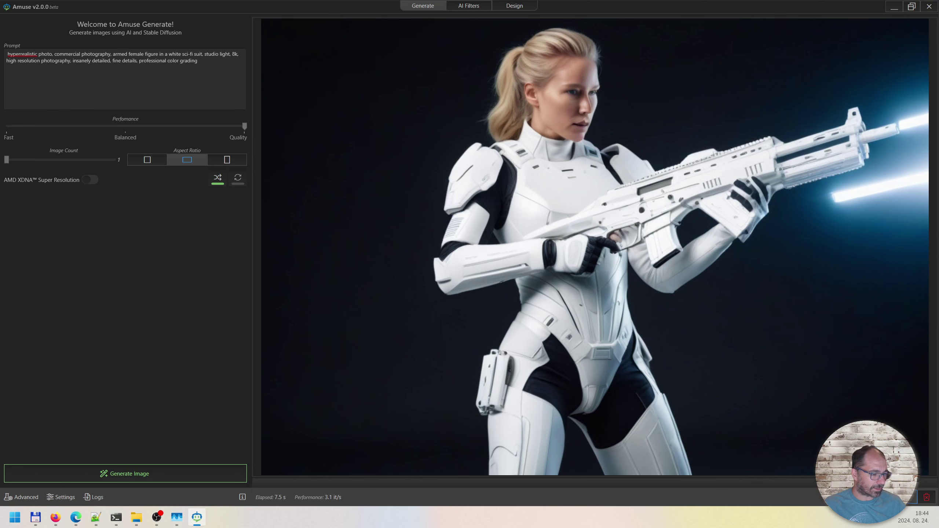
click(913, 497)
click(435, 246)
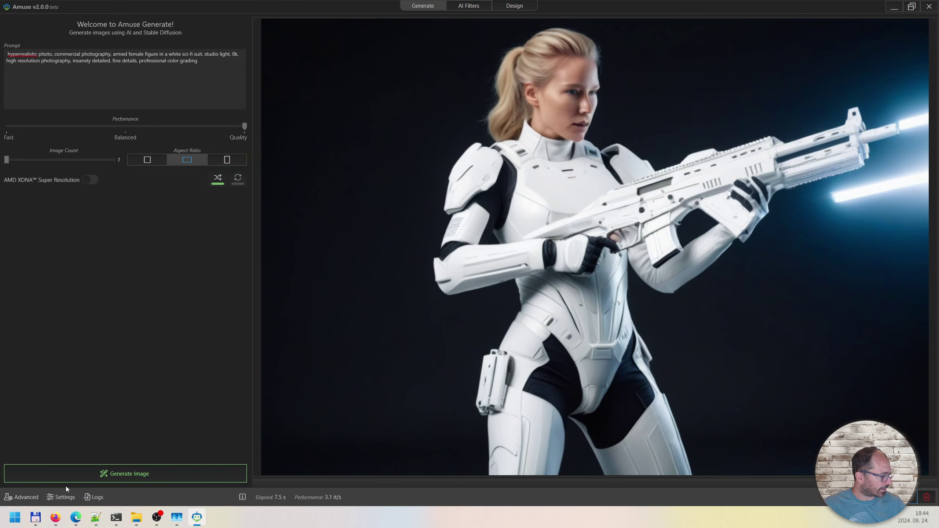
Enable the negative prompt option in the settings and place the cursor in the empty negative prompt field.
click(66, 497)
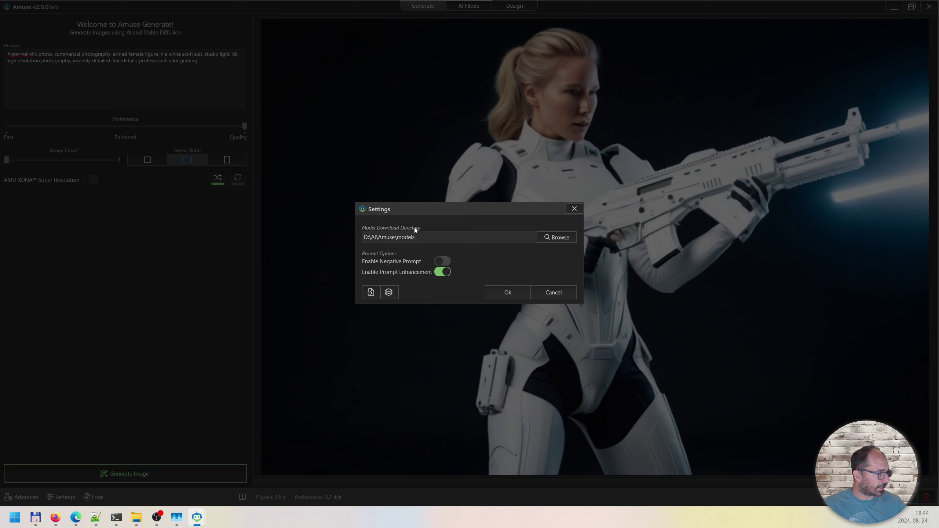
click(378, 238)
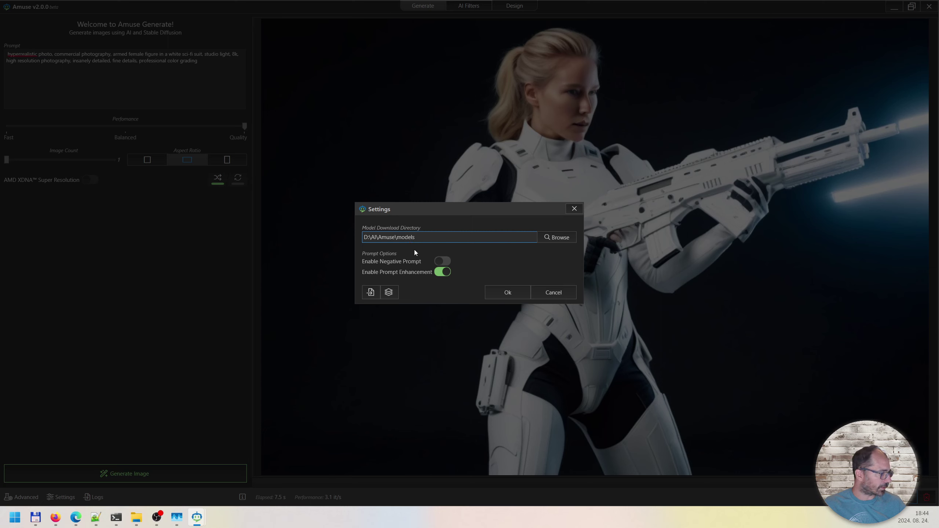
click(449, 263)
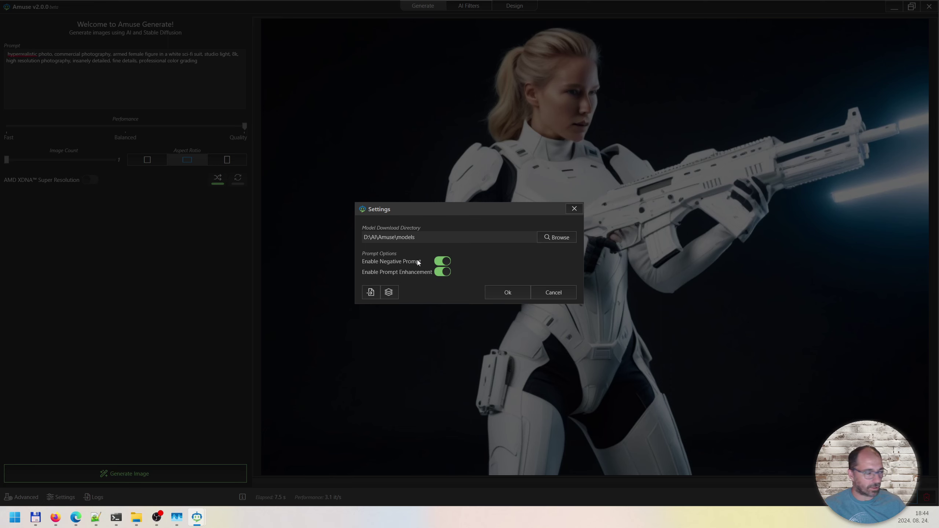
click(503, 290)
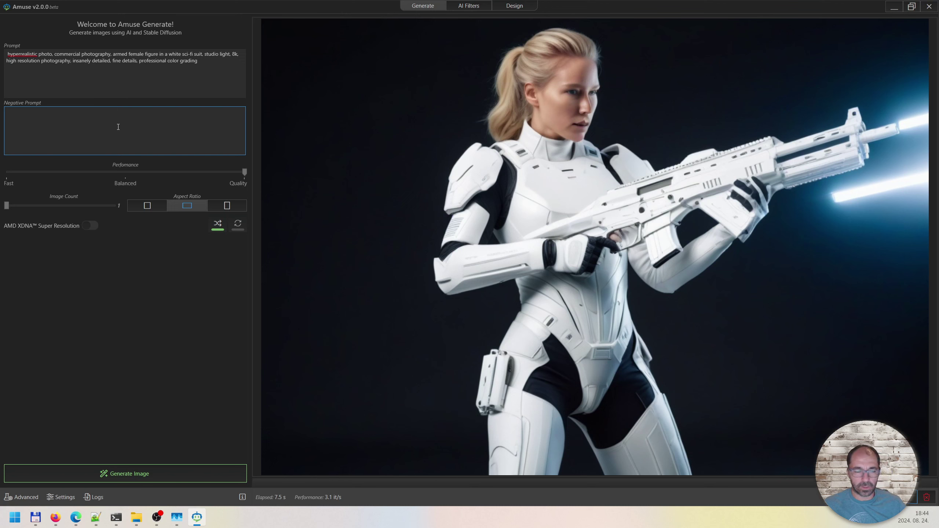
double_click(135, 54)
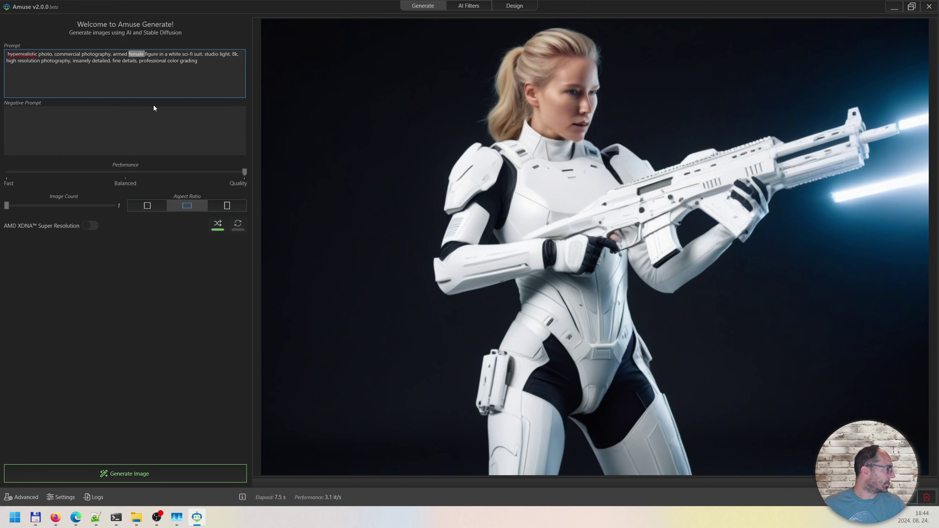
click(24, 127)
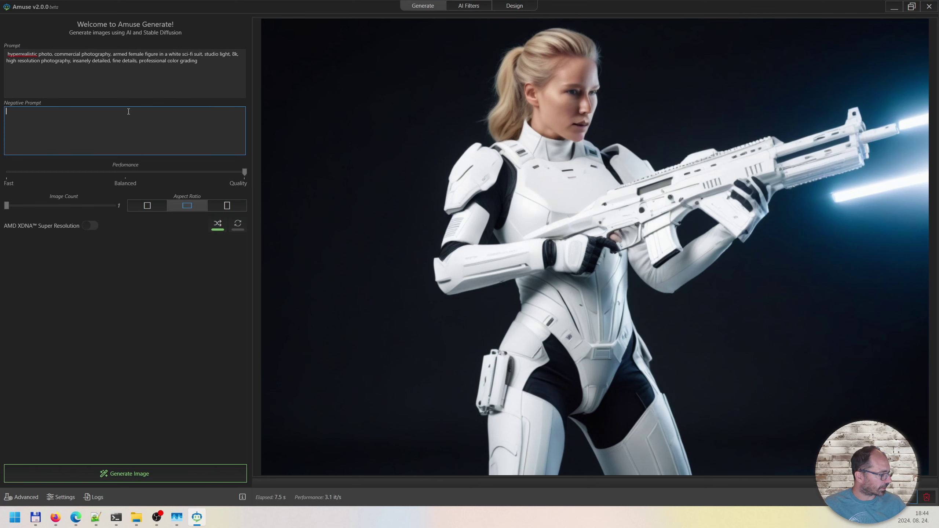
Turn the negative prompt option off in the settings, and look over the remaining settings without changing them.
click(59, 496)
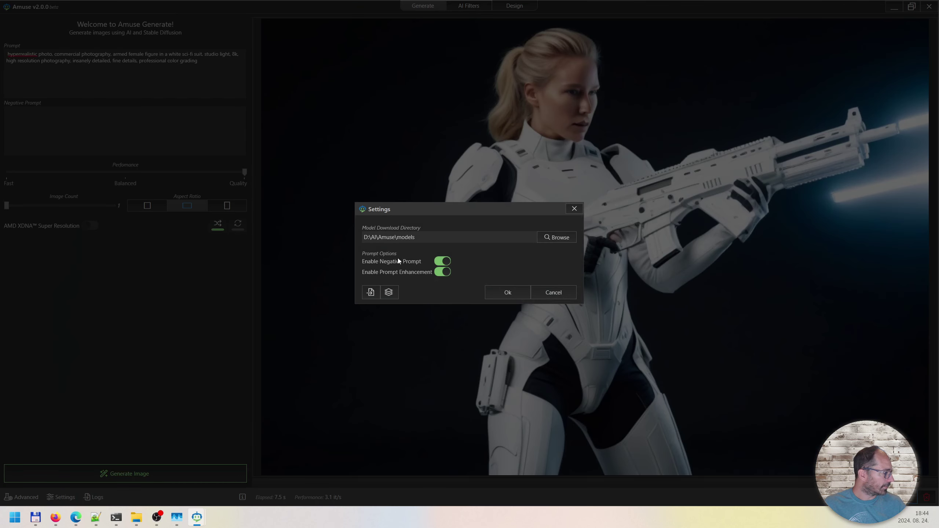
click(443, 261)
click(492, 292)
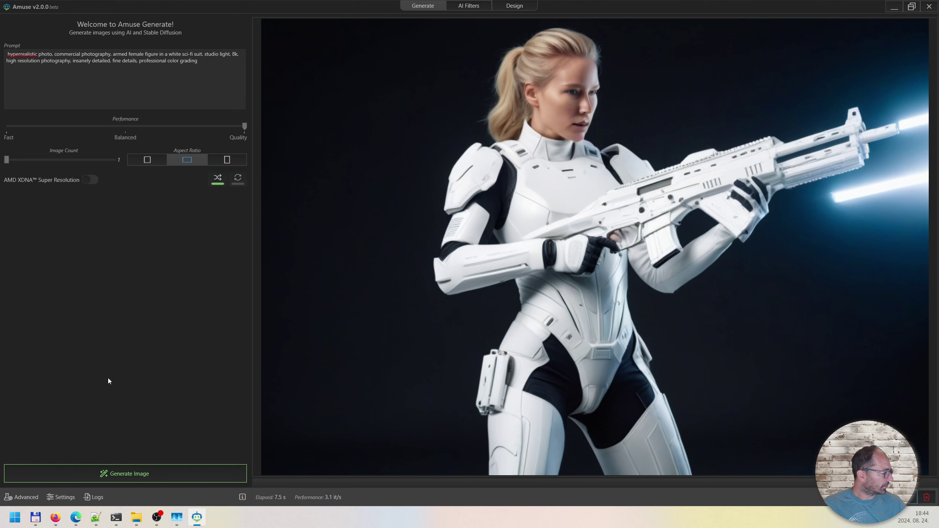
click(56, 497)
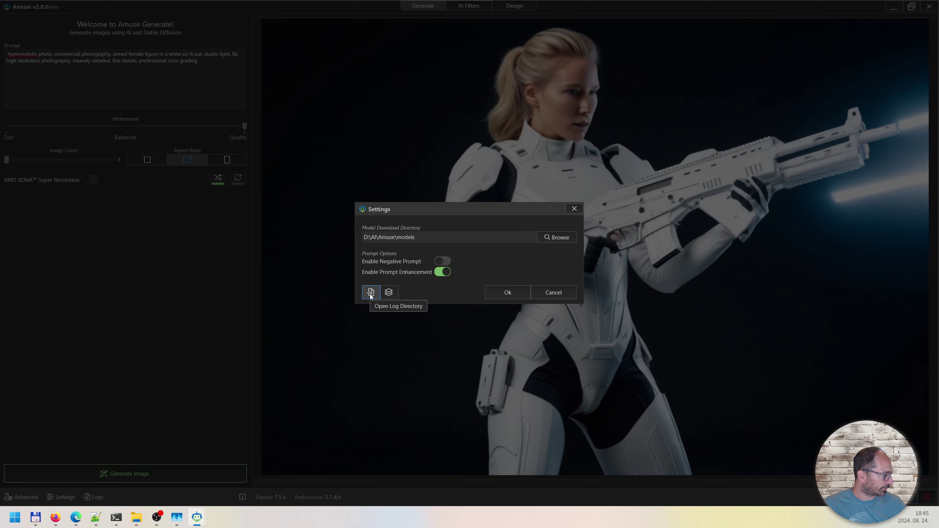
click(561, 293)
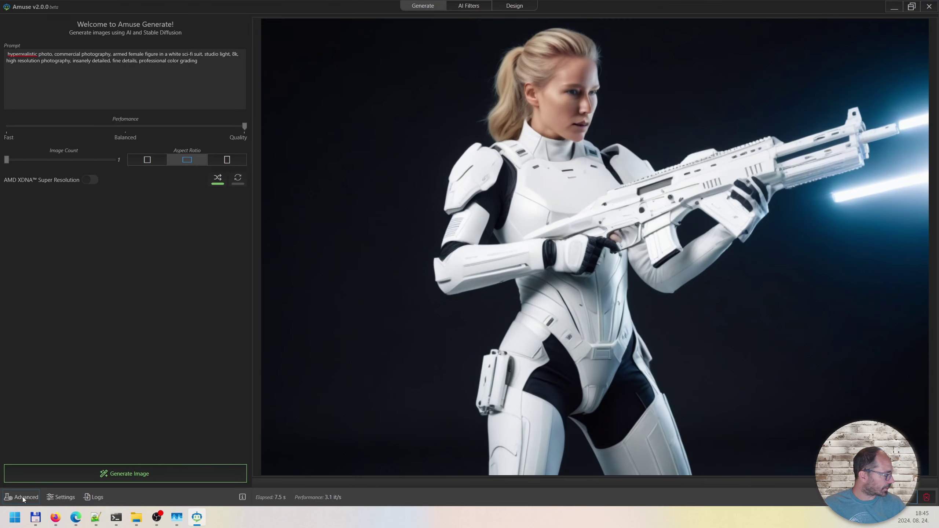
Switch to the experimental Advanced Mode and accept the confirmation.
click(23, 498)
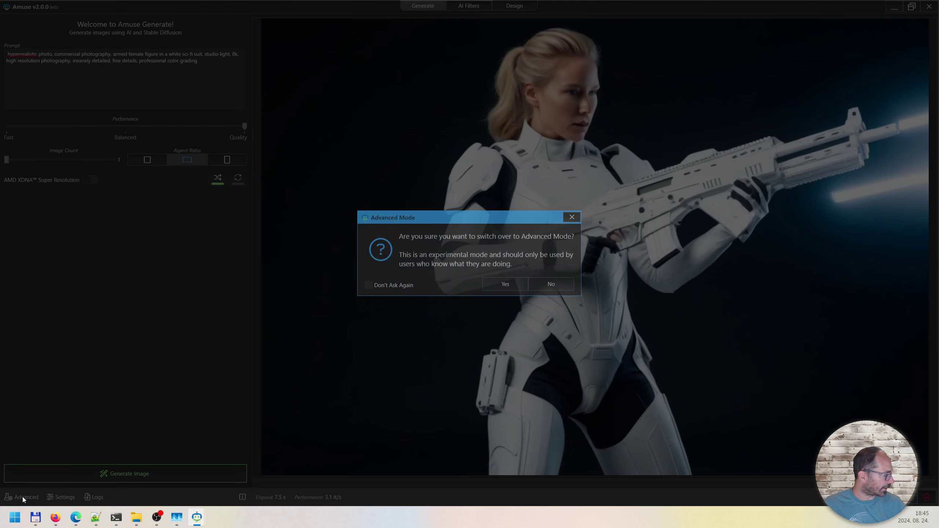
click(505, 284)
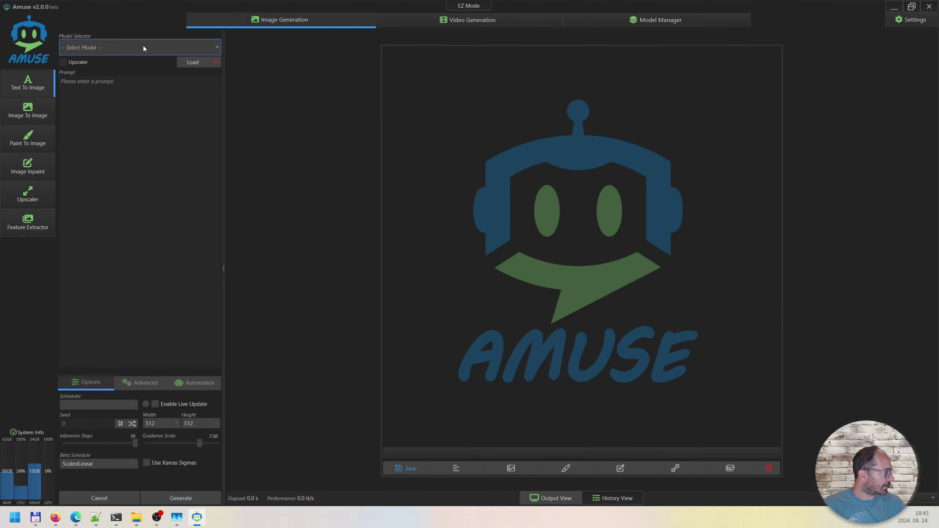
Examine the available execution devices in the general settings of Advanced Mode.
click(912, 21)
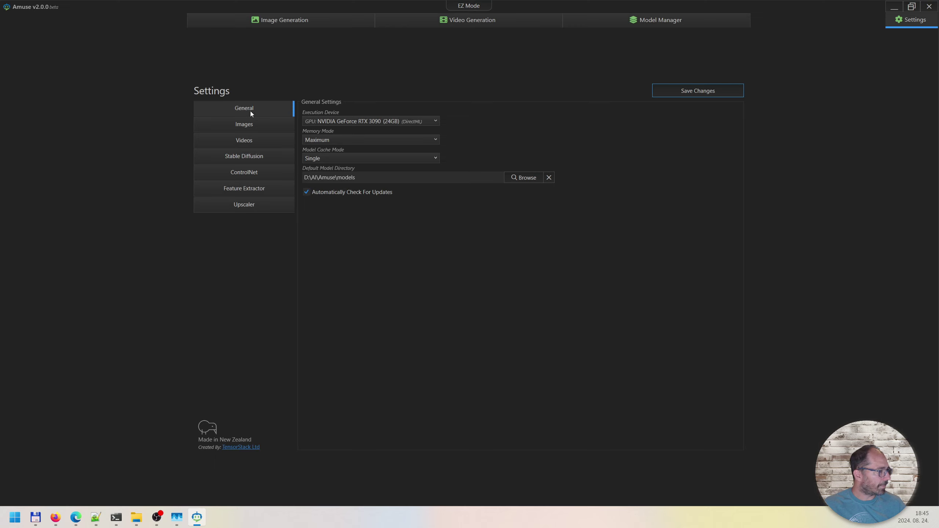
click(354, 122)
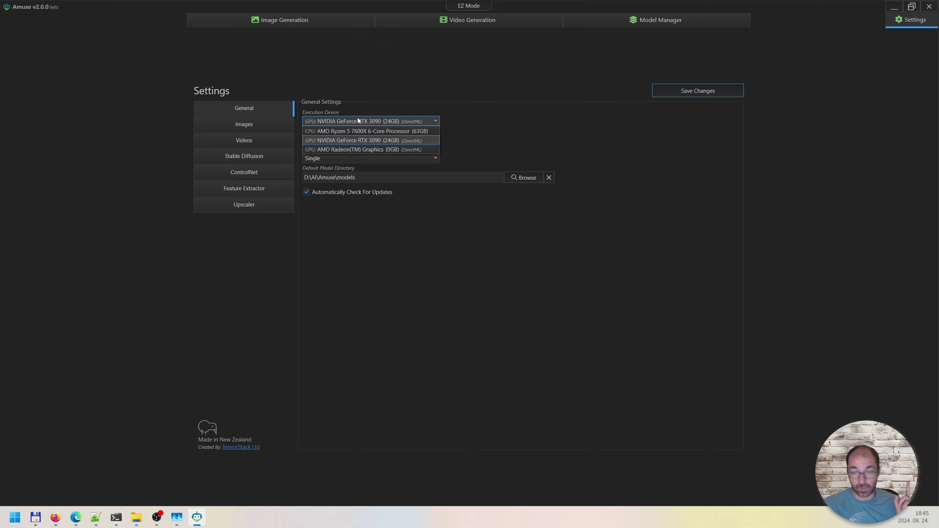
key(alt+Tab)
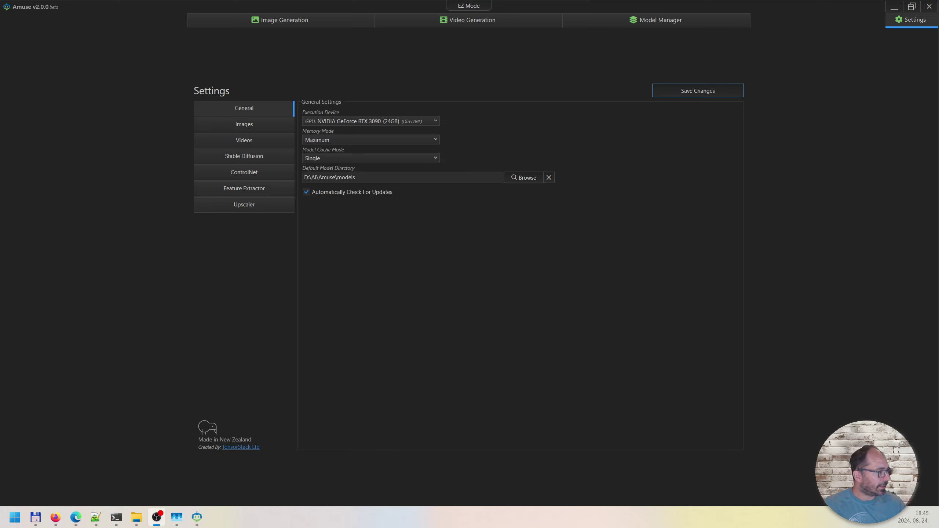
click(380, 126)
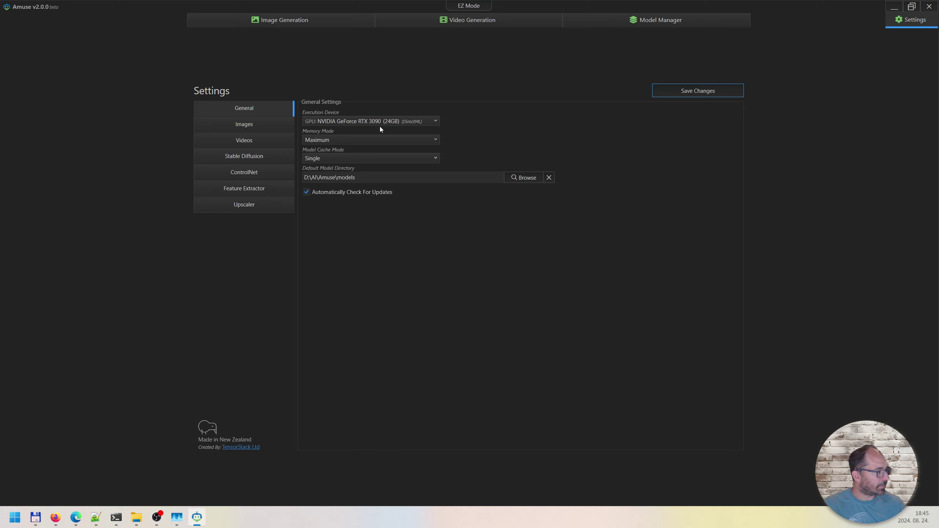
click(377, 123)
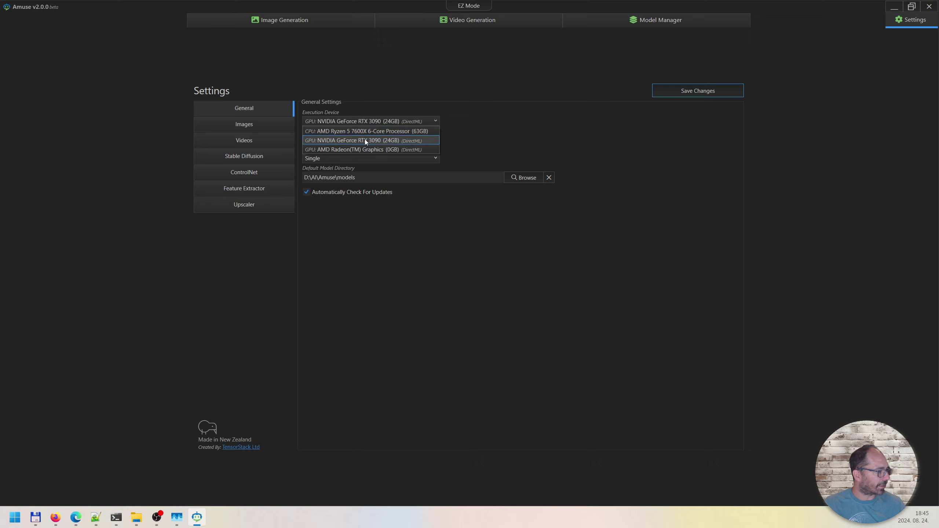
Return to EZ Mode, and switch over to the experimental Advanced Mode again, accepting the confirmation.
click(600, 133)
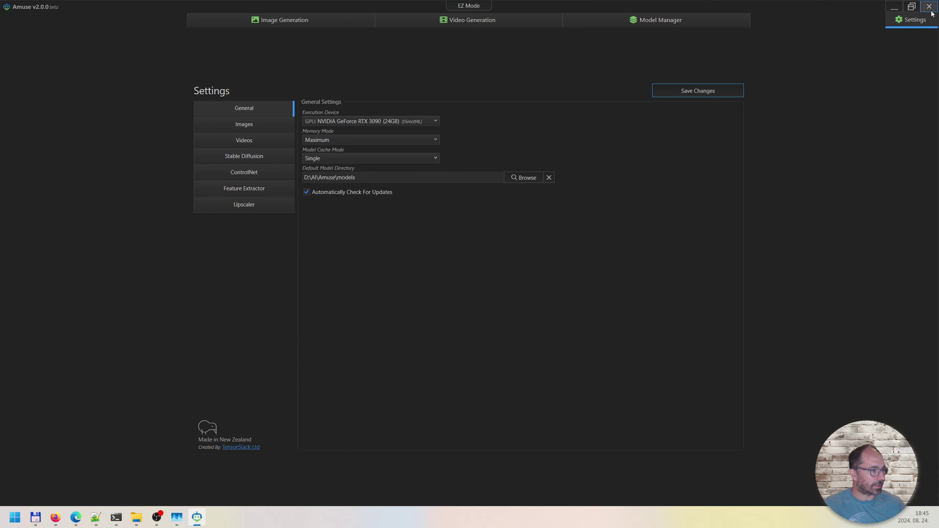
click(480, 6)
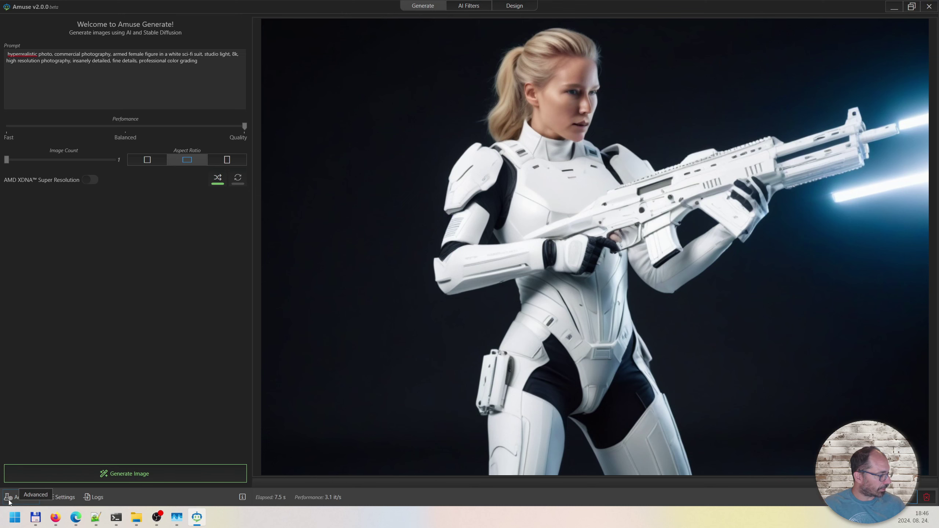
click(17, 500)
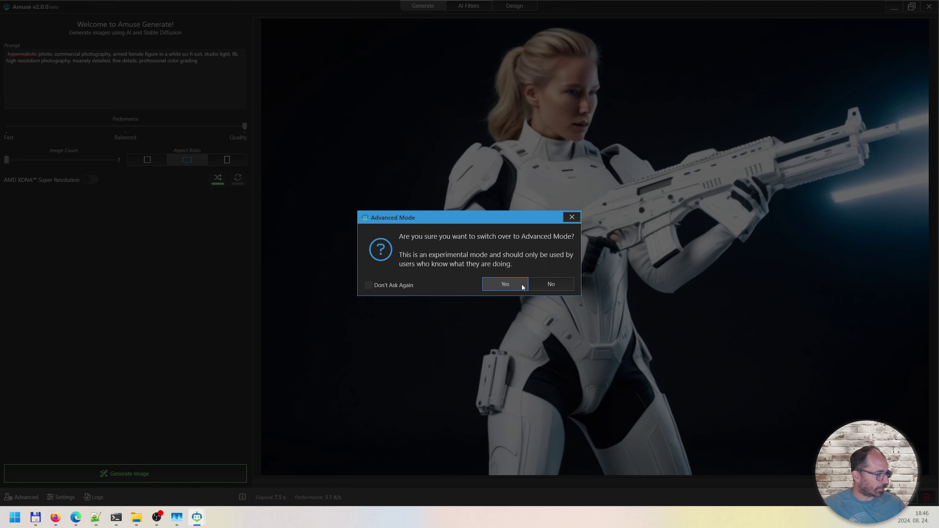
click(516, 285)
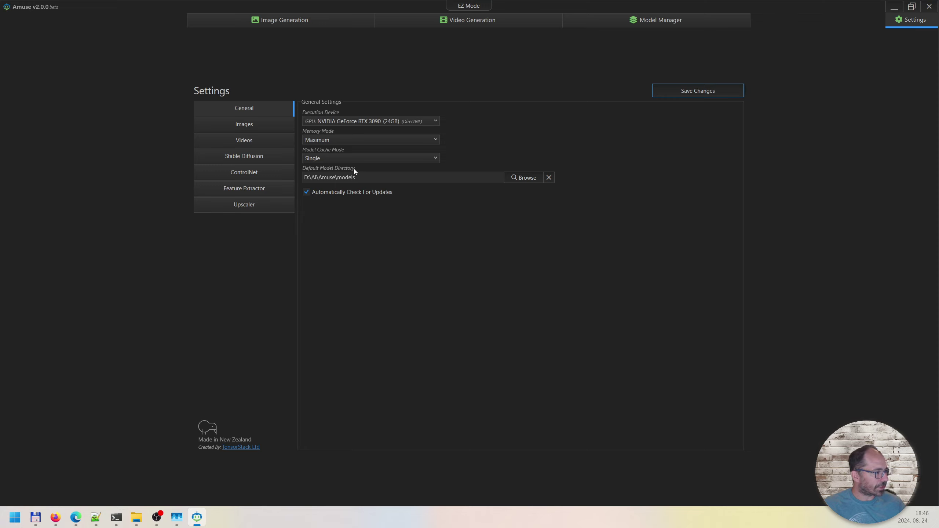
click(386, 177)
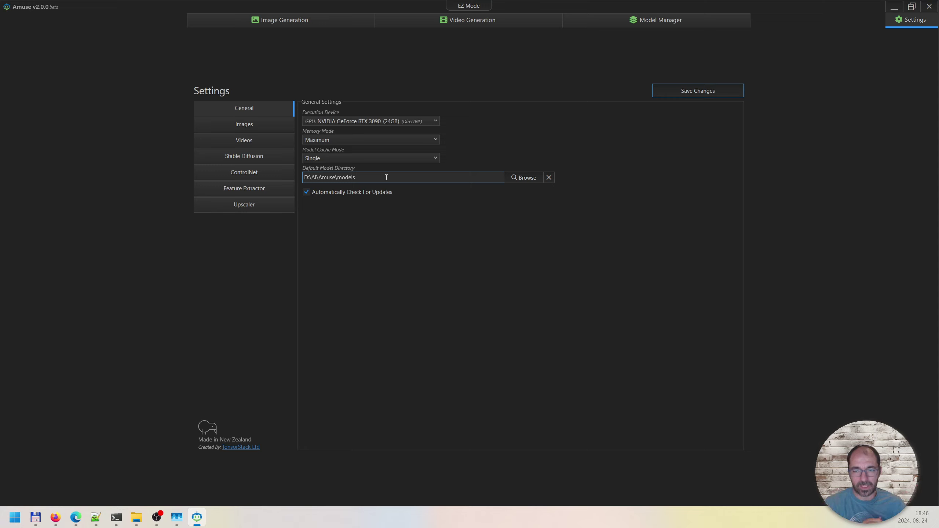
key(alt+Tab)
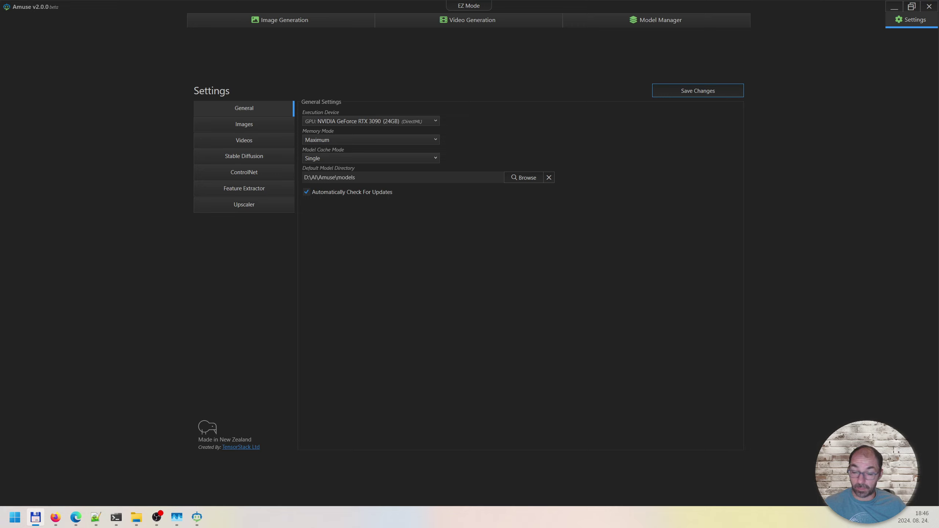
key(alt+Tab)
key(alt+Tab)
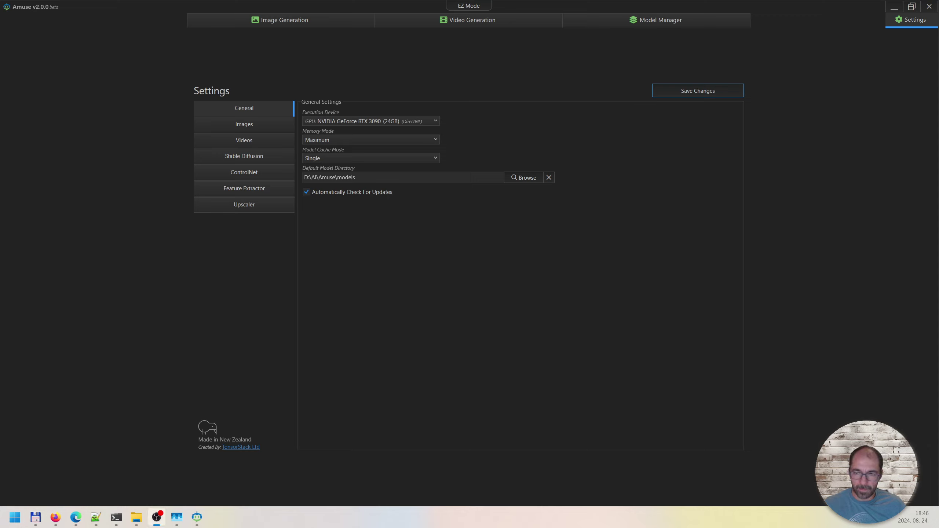
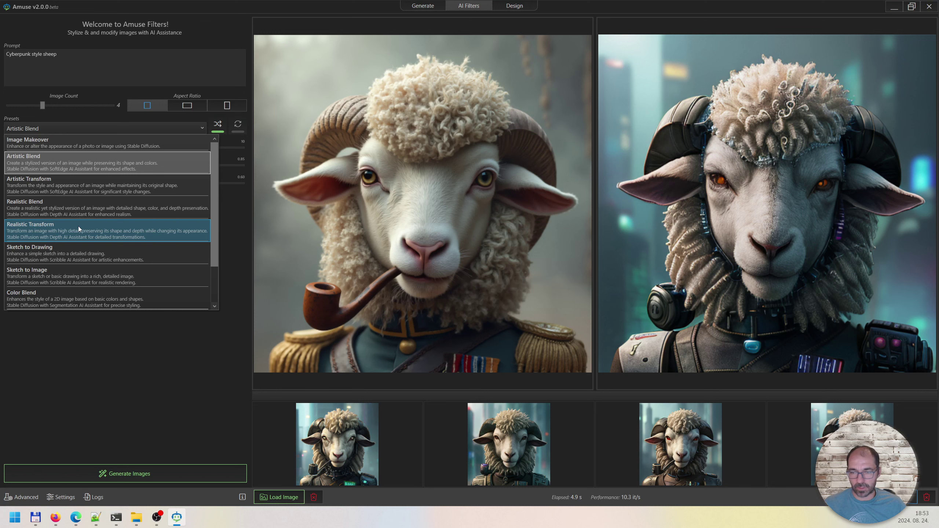
Generate images of the cyberpunk style sheep from the loaded picture with the Realistic Transform preset.
click(78, 227)
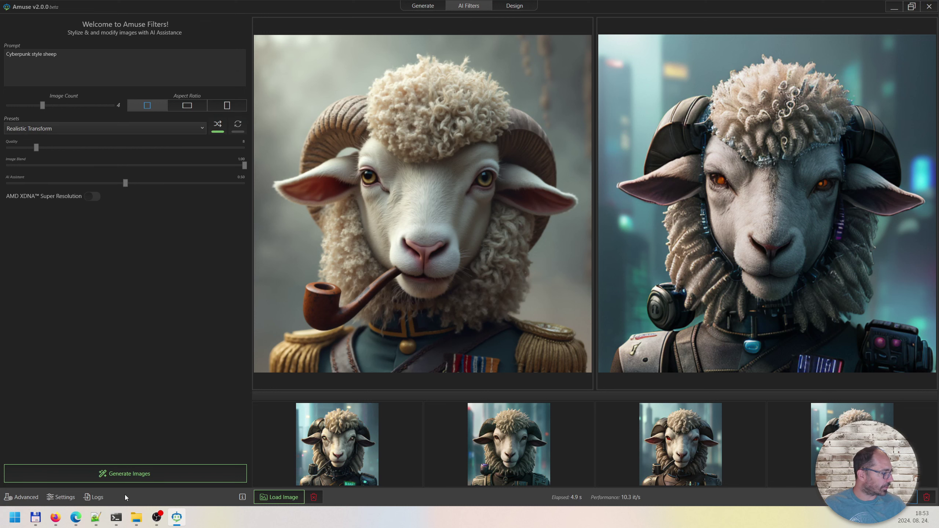
click(135, 474)
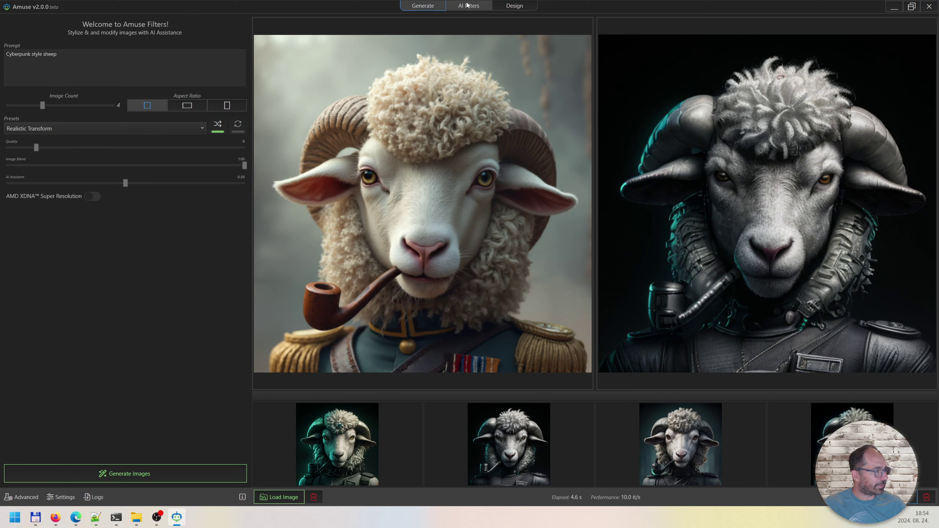
Start an AI Assisted Paint design and paint a thick blue river winding down the blank canvas with an enlarged brush.
click(532, 6)
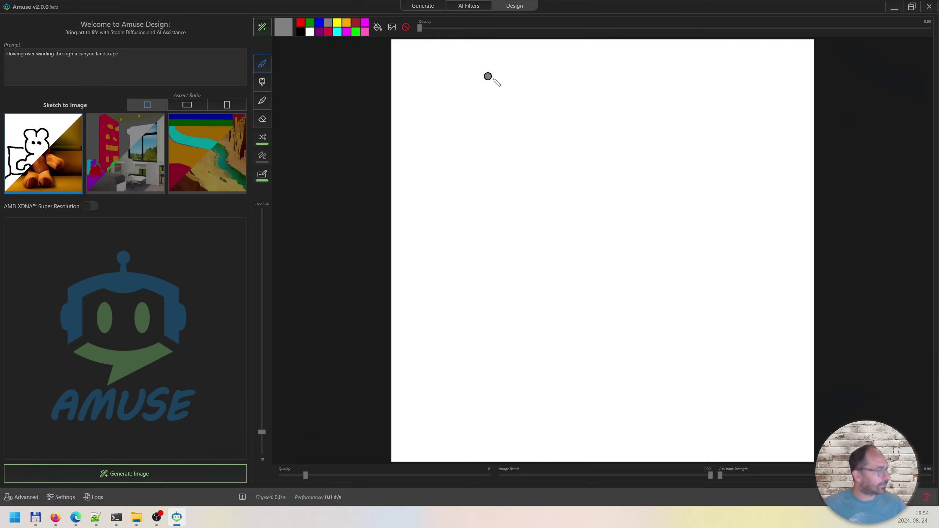
click(210, 146)
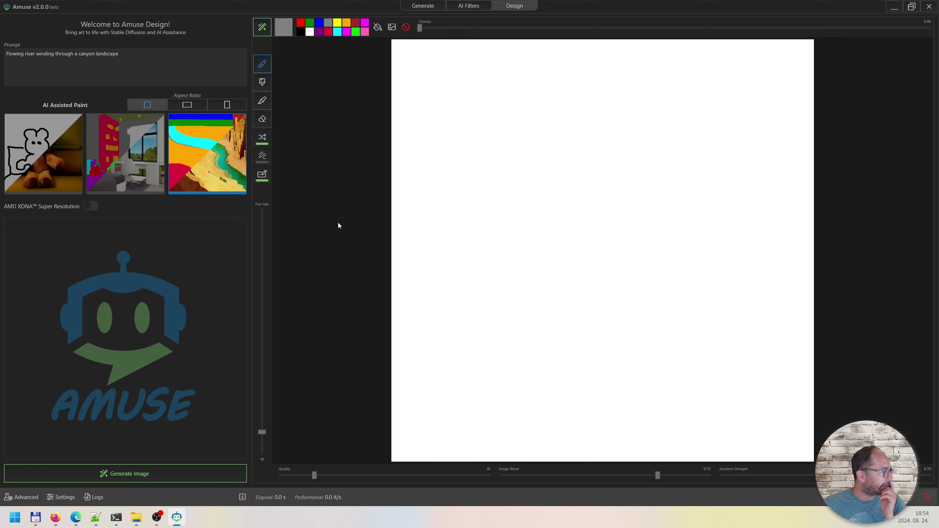
click(320, 24)
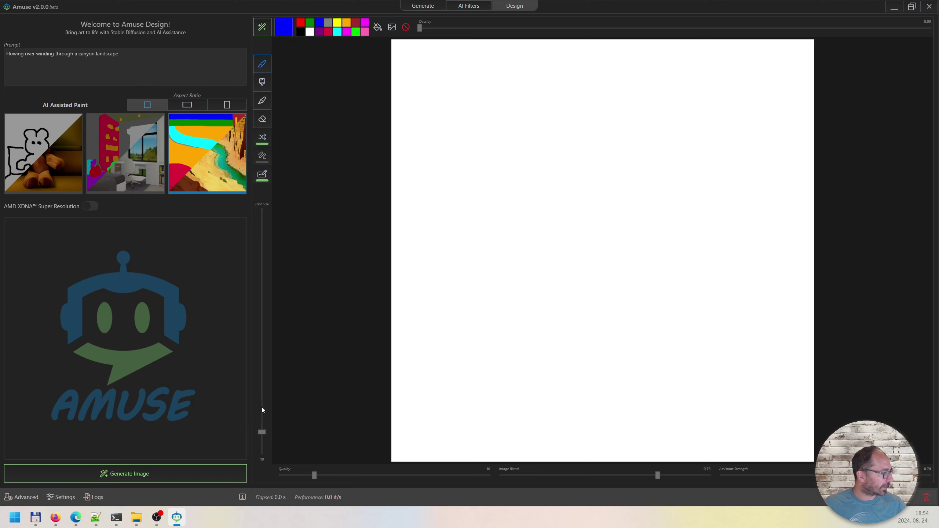
click(265, 376)
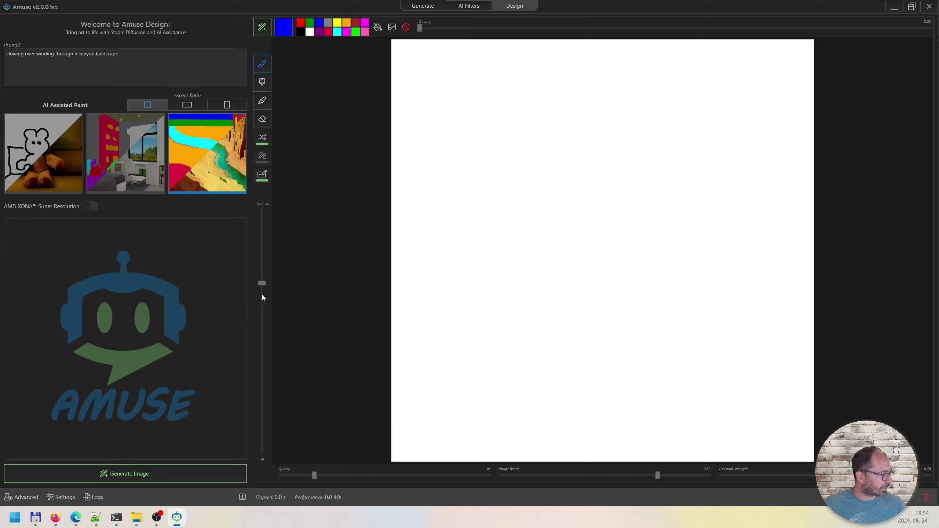
mouse_move(531, 148)
mouse_down()
mouse_move(642, 233)
mouse_move(781, 460)
mouse_up()
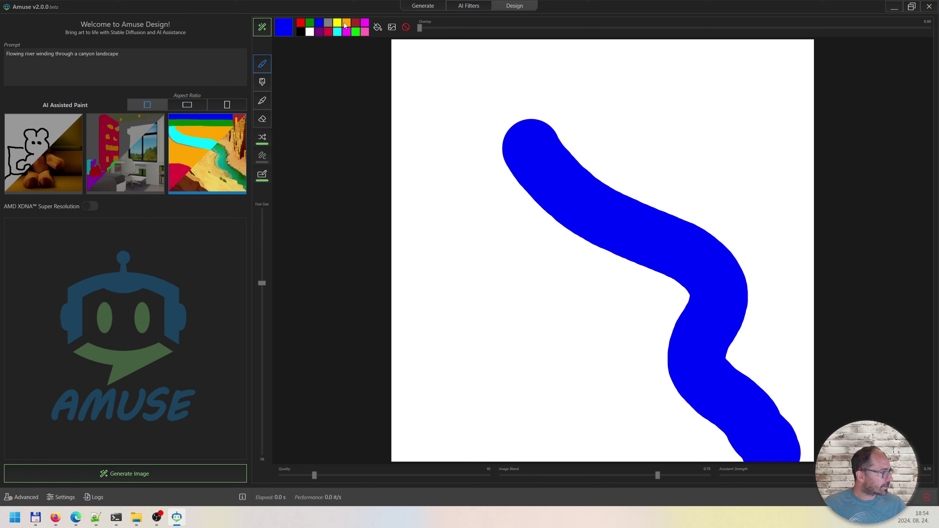
Paint the land on both sides of the blue river orange, leaving a blank strip above it for the sky.
click(337, 23)
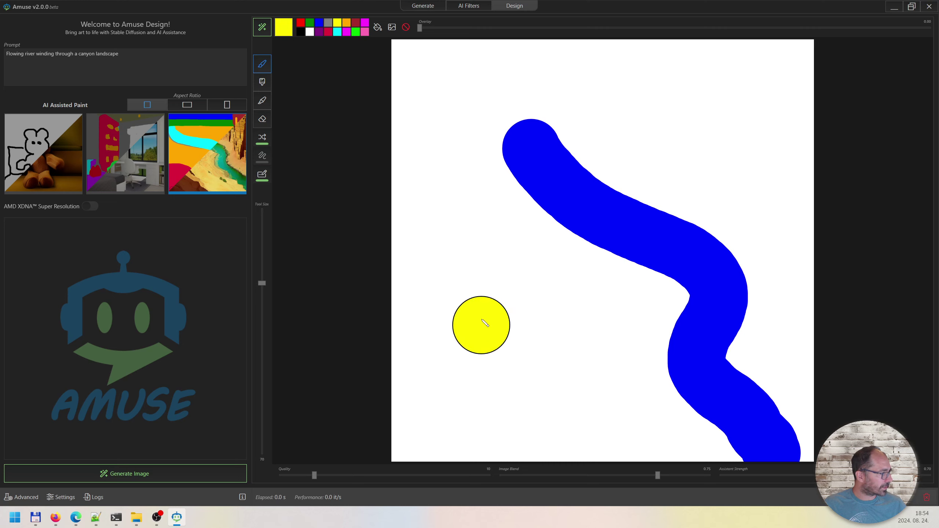
click(346, 23)
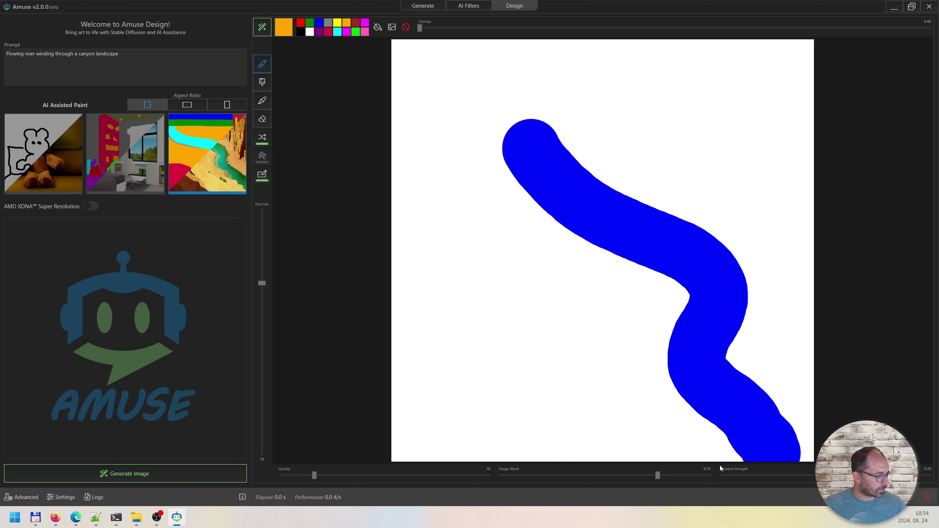
mouse_move(716, 463)
mouse_down()
mouse_move(660, 407)
mouse_move(649, 322)
mouse_move(629, 292)
mouse_move(507, 205)
mouse_move(481, 157)
mouse_move(414, 159)
mouse_move(430, 304)
mouse_move(420, 326)
mouse_up()
mouse_move(410, 404)
mouse_down()
mouse_move(480, 352)
mouse_move(548, 326)
mouse_move(607, 366)
mouse_move(624, 444)
mouse_move(598, 353)
mouse_move(510, 387)
mouse_move(554, 418)
mouse_up()
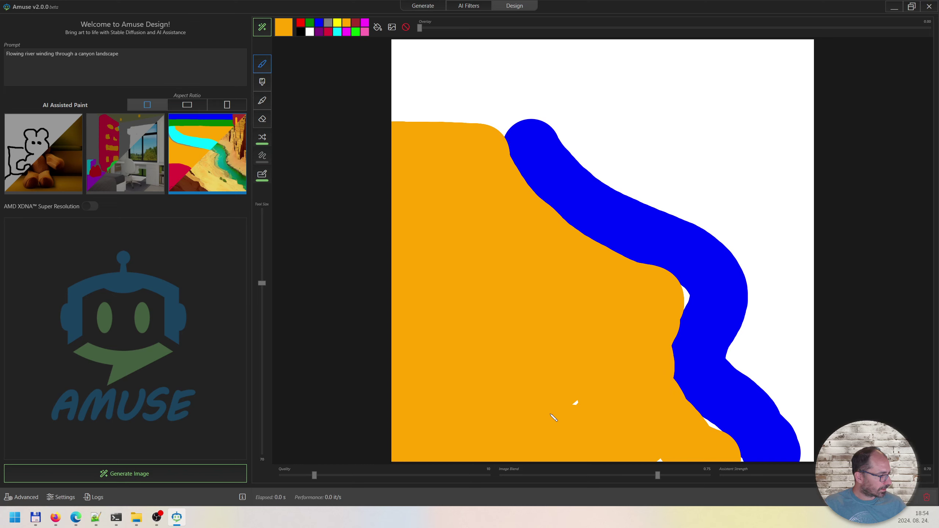
mouse_move(588, 143)
mouse_down()
mouse_move(660, 166)
mouse_move(611, 165)
mouse_move(729, 211)
mouse_move(756, 241)
mouse_move(778, 280)
mouse_move(763, 356)
mouse_move(806, 397)
mouse_move(824, 437)
mouse_move(807, 317)
mouse_move(811, 223)
mouse_move(794, 167)
mouse_move(619, 143)
mouse_move(793, 139)
mouse_move(777, 215)
mouse_up()
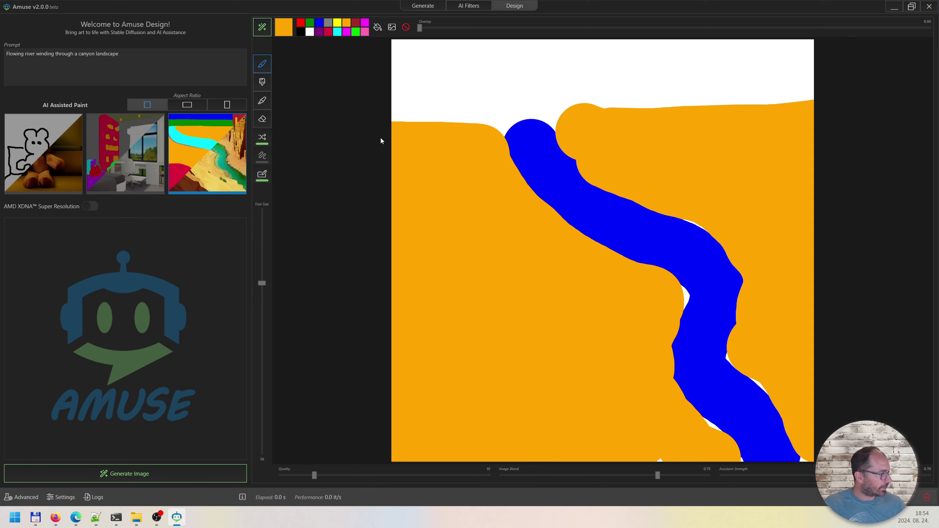
Paint the strip above the land cyan as sky and add three white clouds with a smaller brush.
click(337, 32)
mouse_move(442, 84)
mouse_down()
mouse_move(428, 80)
mouse_move(472, 65)
mouse_move(580, 93)
mouse_move(808, 95)
mouse_move(754, 52)
mouse_move(378, 91)
mouse_move(471, 110)
mouse_move(845, 101)
mouse_move(757, 59)
mouse_up()
click(310, 33)
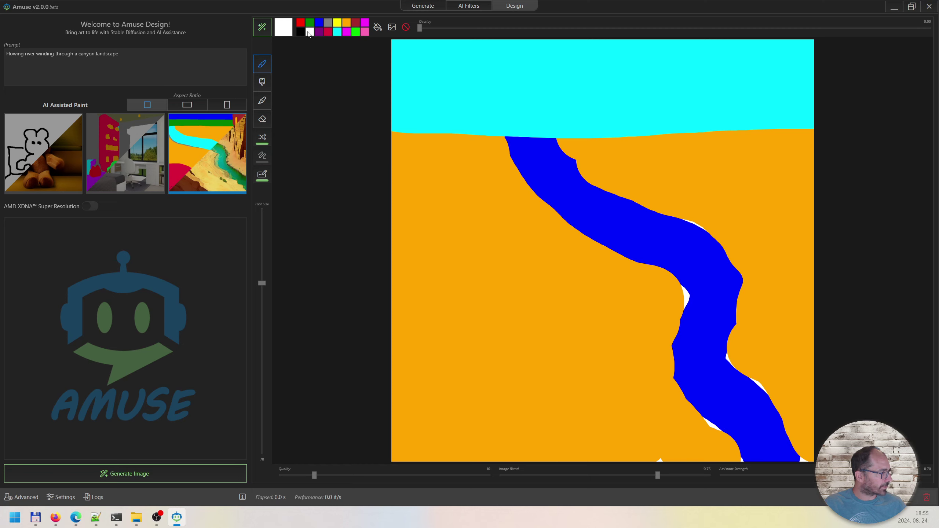
drag(262, 283, 262, 387)
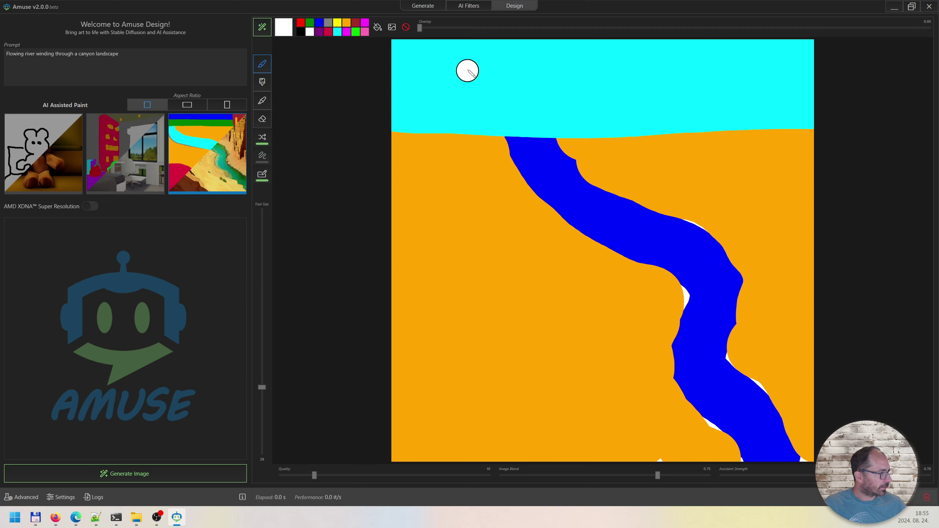
mouse_move(466, 69)
mouse_down()
mouse_move(462, 91)
mouse_move(517, 80)
mouse_up()
drag(593, 78, 645, 69)
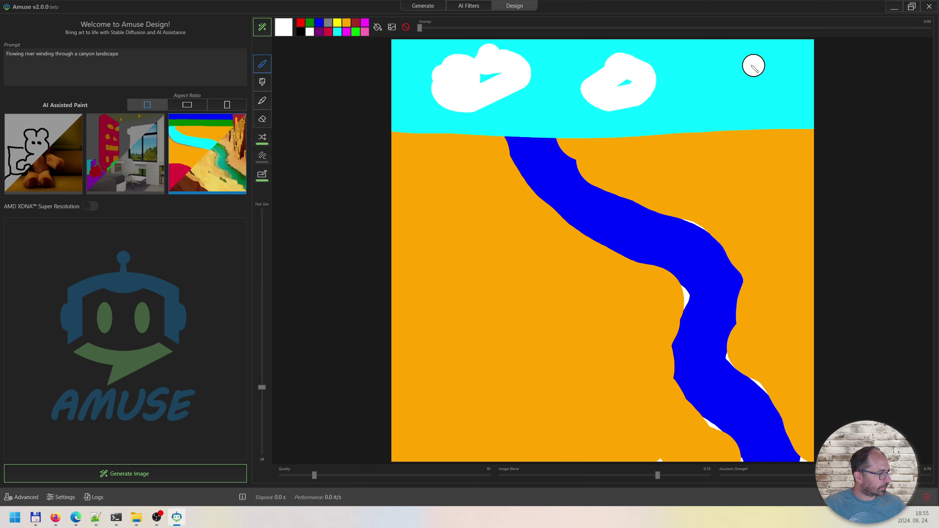
drag(754, 65, 724, 94)
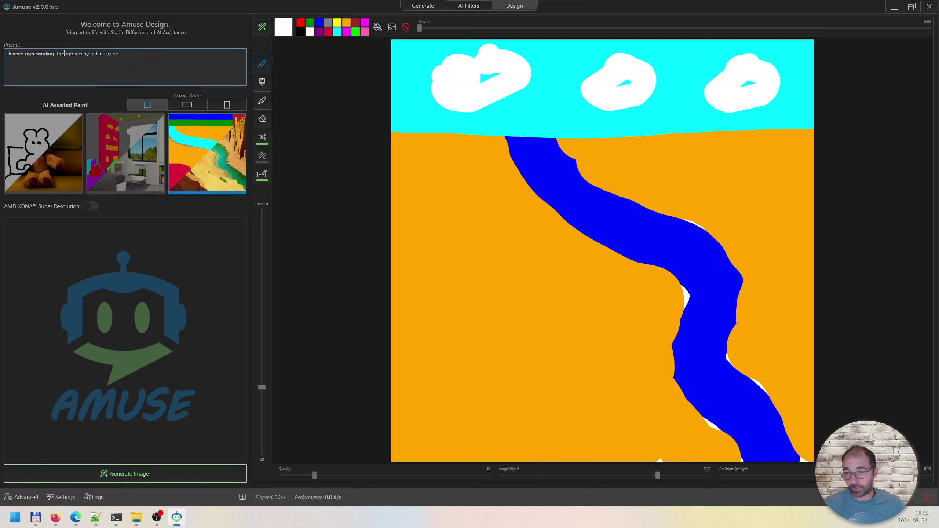
Generate an image from the painted canyon river canvas, and generate it again with the quality raised to 20.
click(93, 471)
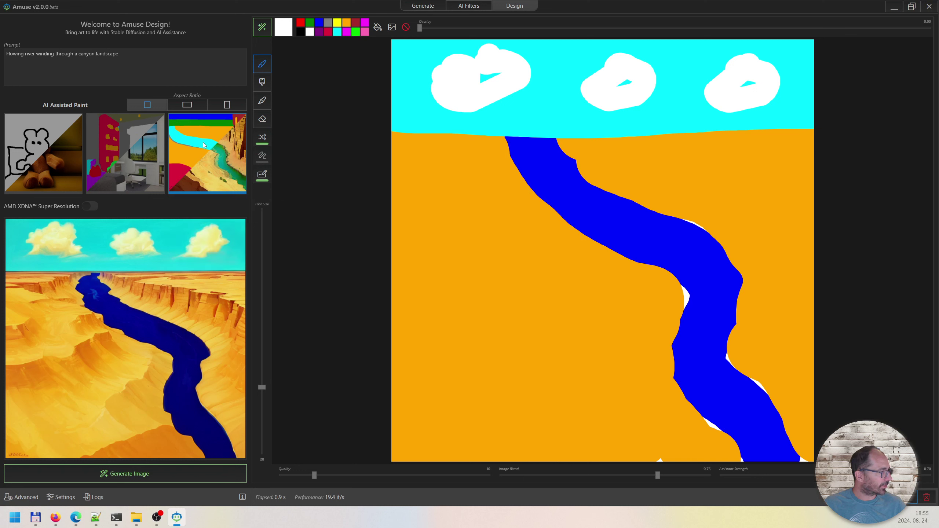
mouse_move(40, 128)
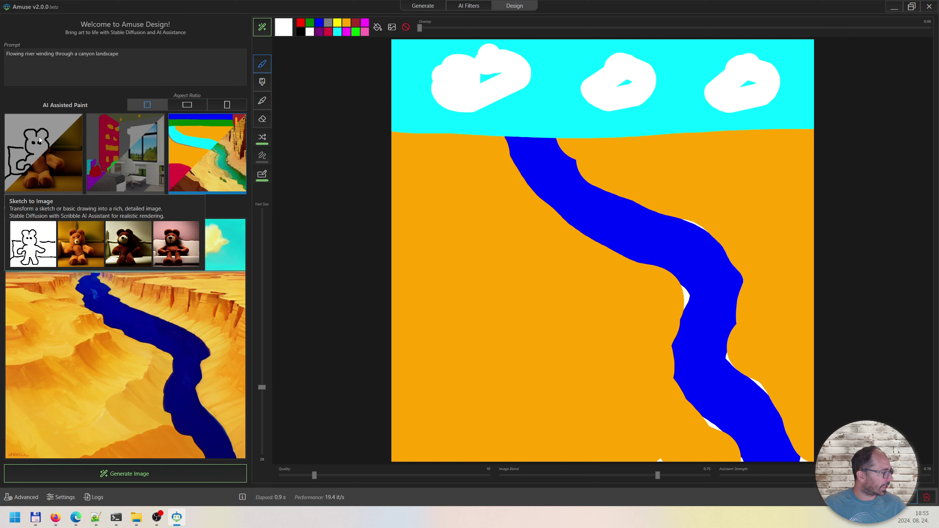
mouse_move(121, 143)
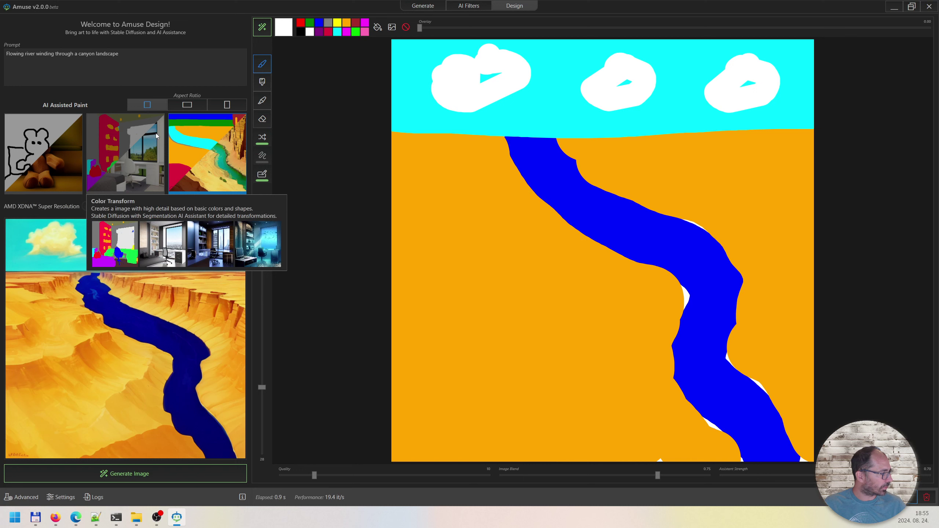
mouse_move(209, 143)
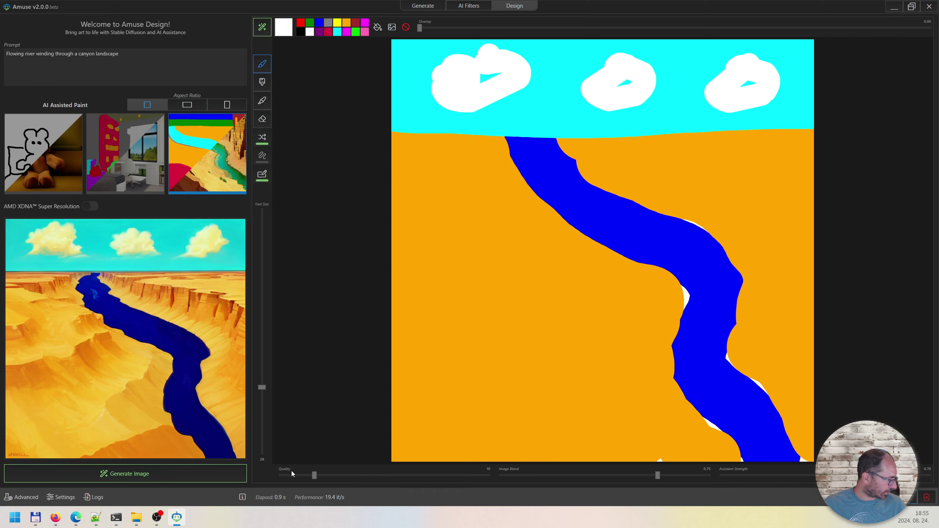
drag(315, 476, 365, 479)
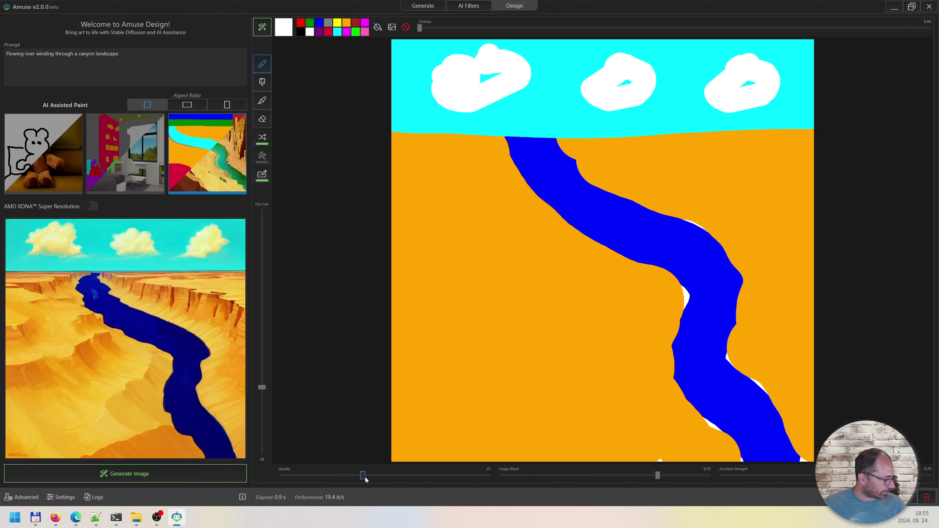
click(179, 477)
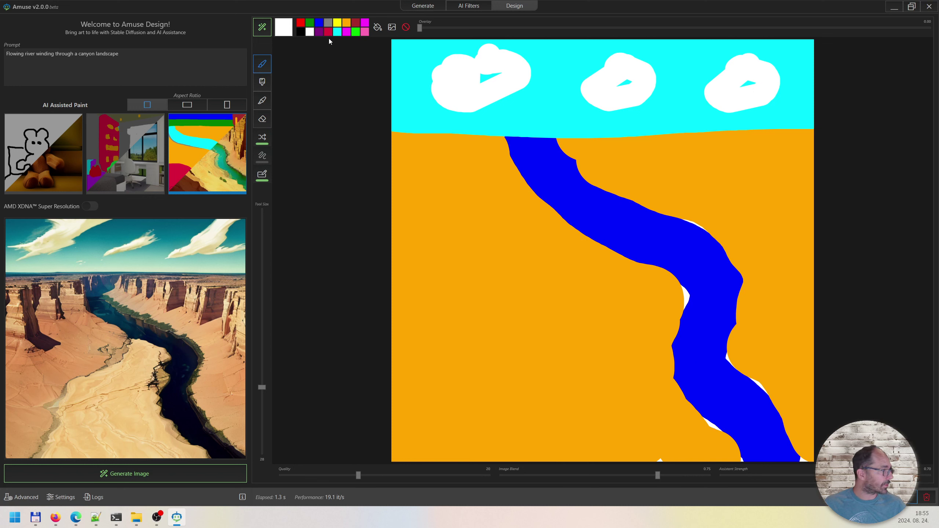
Fill the cyan gaps inside the three clouds with white and regenerate the image.
mouse_move(484, 79)
mouse_down()
mouse_move(497, 75)
mouse_move(482, 84)
mouse_up()
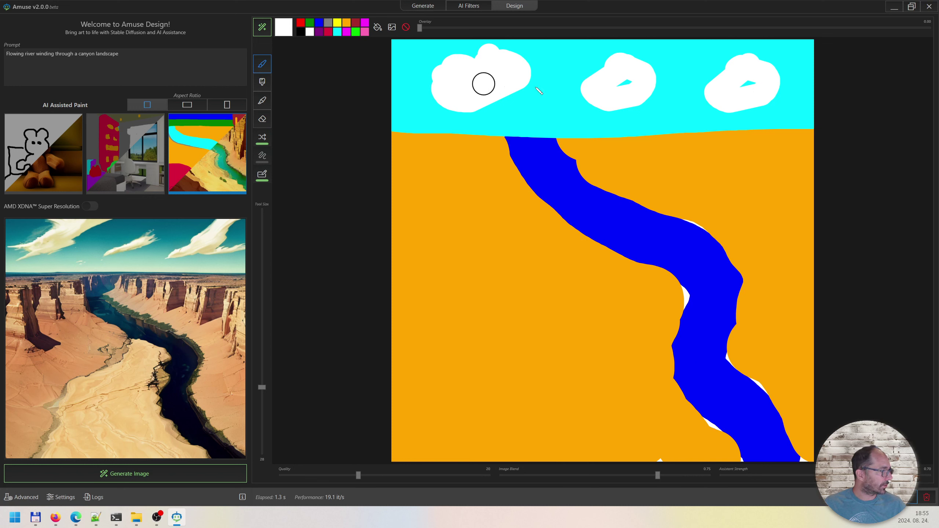
mouse_move(621, 83)
mouse_down()
mouse_move(650, 82)
mouse_move(628, 83)
mouse_up()
drag(745, 84, 754, 88)
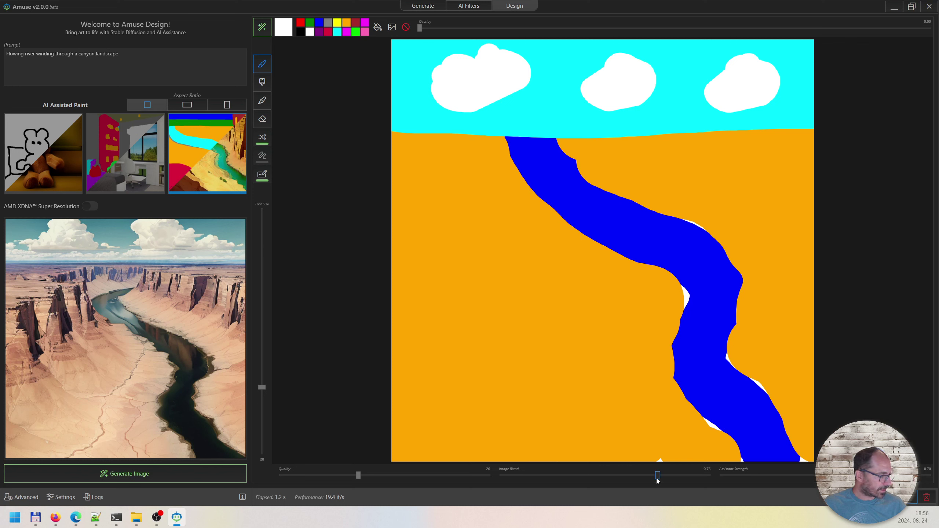
Lower the image blend in trial steps, regenerating the image to compare, and settle on 0.70.
drag(658, 477, 643, 478)
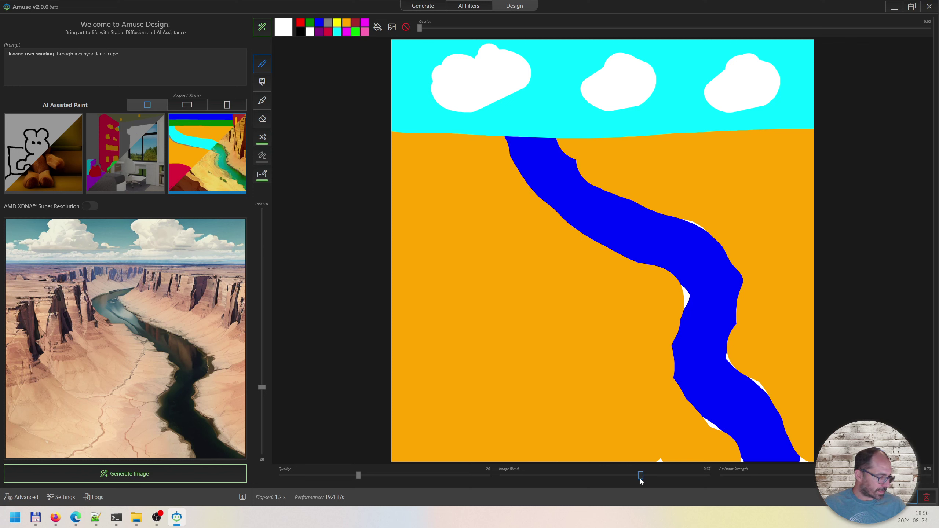
click(164, 474)
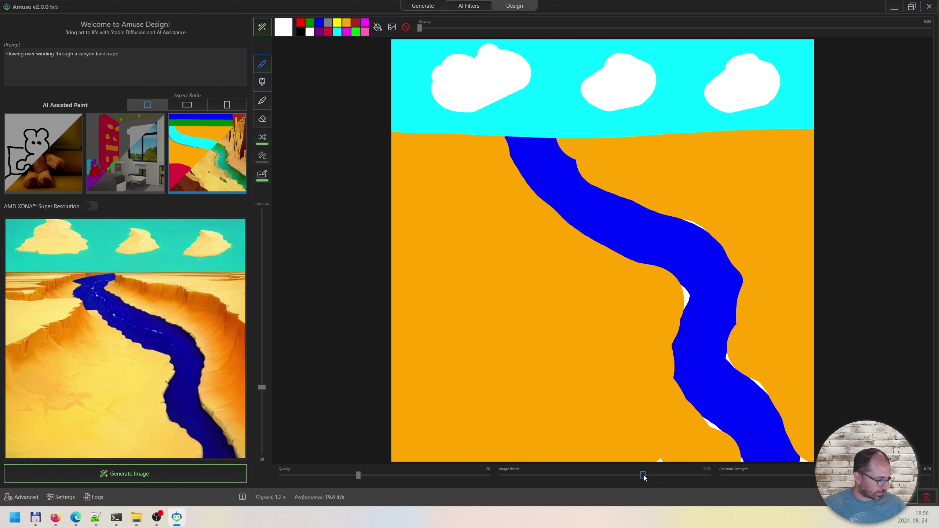
drag(643, 476, 647, 478)
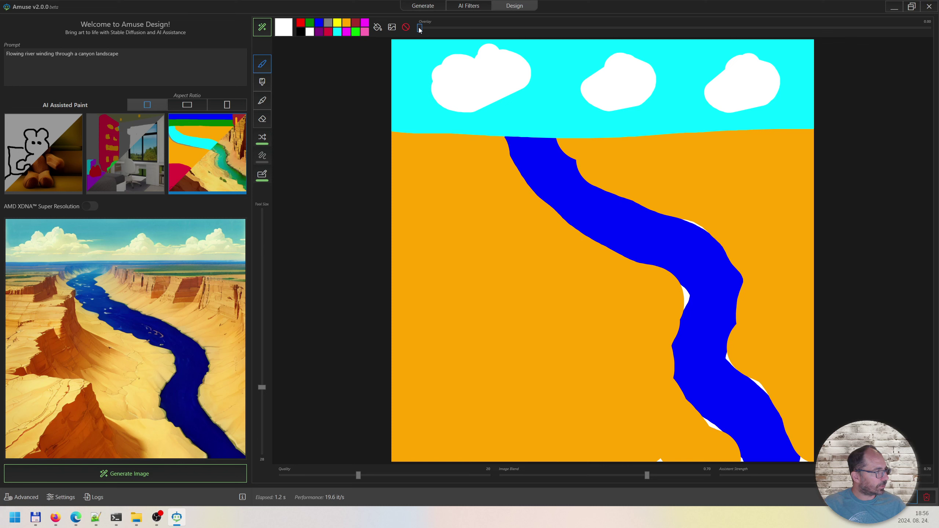
Overlay the generated image on the painted canvas at varying strengths to compare them, ending with the overlay at 0.10.
mouse_move(420, 30)
mouse_down()
mouse_move(865, 36)
mouse_move(855, 37)
mouse_up()
drag(682, 40, 469, 35)
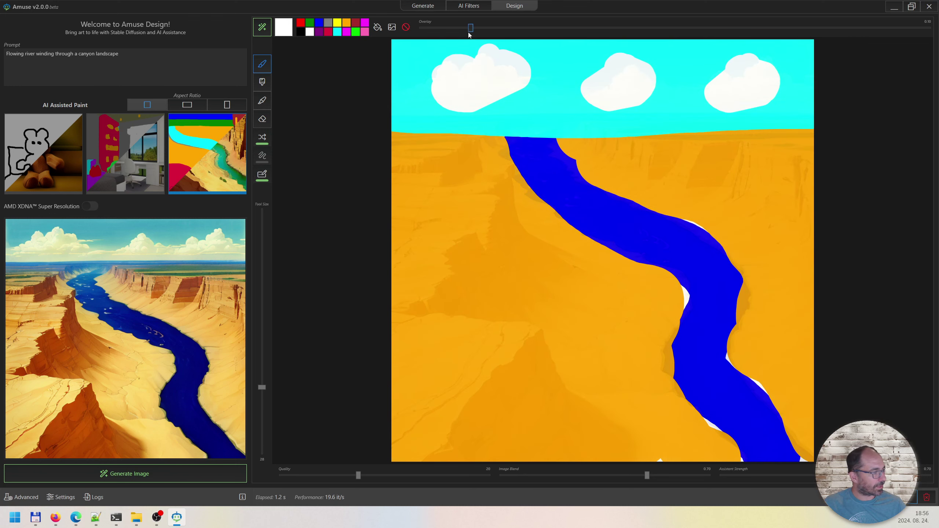
Remove the overlay from the canvas, paint the land on the river's far bank green and regenerate the image.
mouse_move(685, 40)
mouse_down()
mouse_move(828, 38)
mouse_move(515, 17)
mouse_move(410, 28)
mouse_up()
click(310, 23)
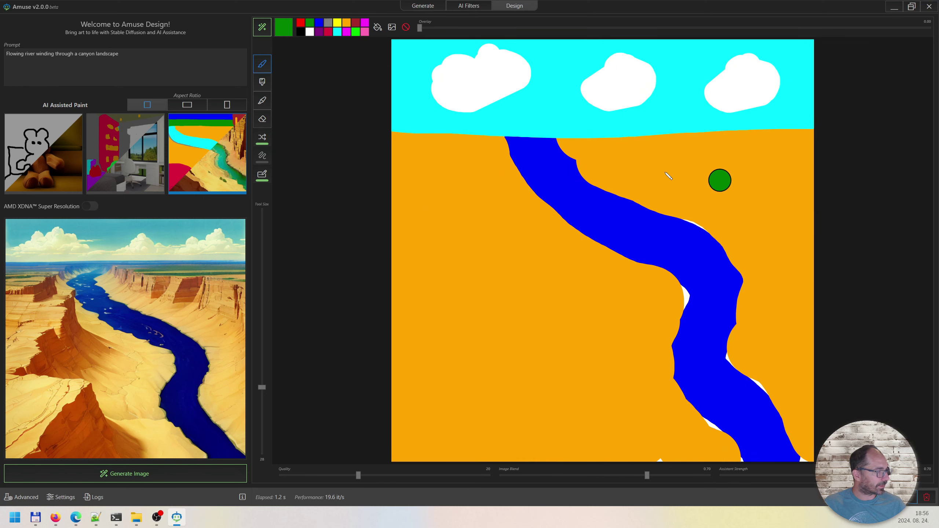
mouse_move(651, 152)
mouse_down()
mouse_move(809, 149)
mouse_move(622, 146)
mouse_move(790, 167)
mouse_move(743, 176)
mouse_move(676, 168)
mouse_move(726, 186)
mouse_move(672, 197)
mouse_move(775, 204)
mouse_move(779, 191)
mouse_move(817, 179)
mouse_move(694, 216)
mouse_move(781, 285)
mouse_move(785, 269)
mouse_move(815, 243)
mouse_up()
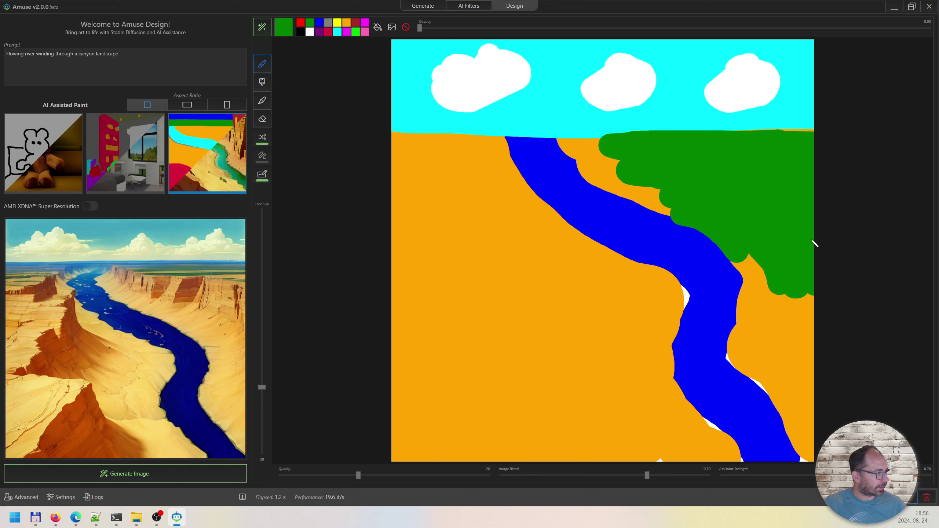
click(188, 469)
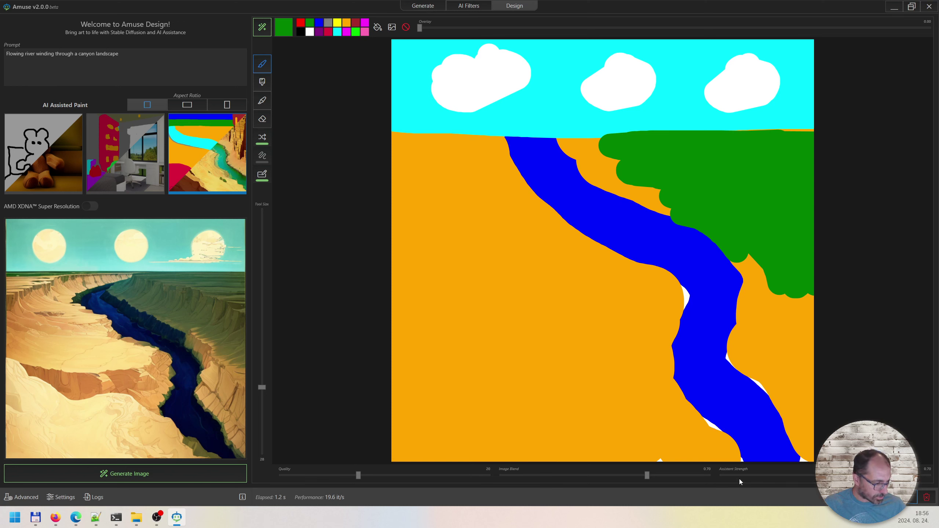
Lower the assistant strength to 0.34 and further, and raise it again, regenerating the image at each setting to compare.
drag(869, 476, 794, 479)
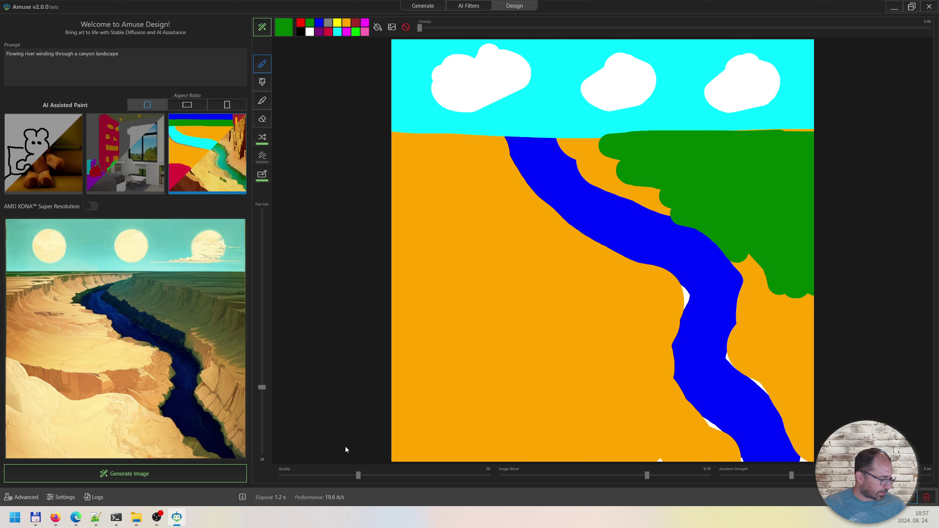
click(146, 476)
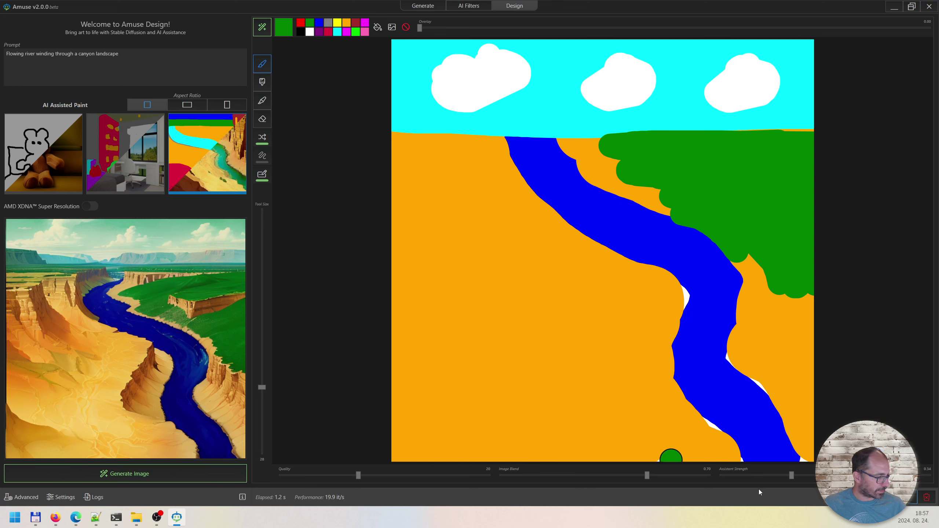
click(740, 476)
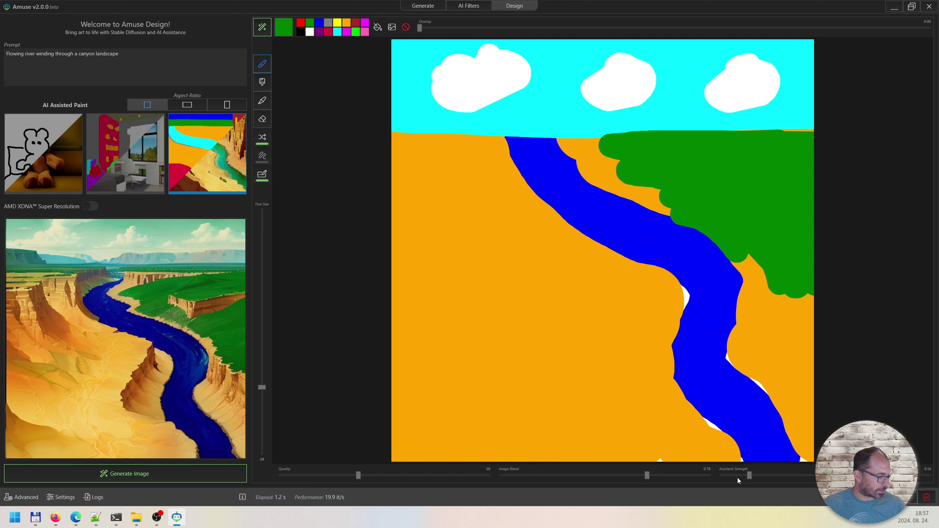
click(197, 474)
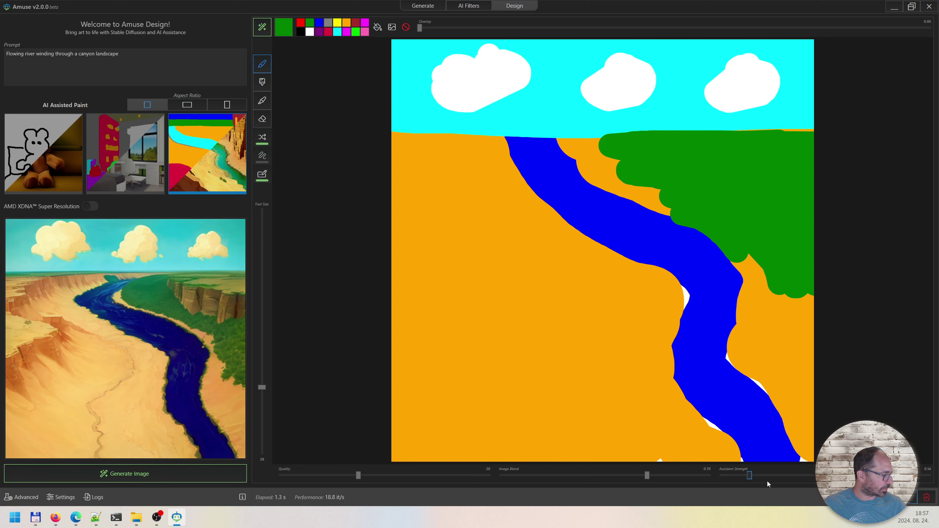
drag(751, 475, 874, 476)
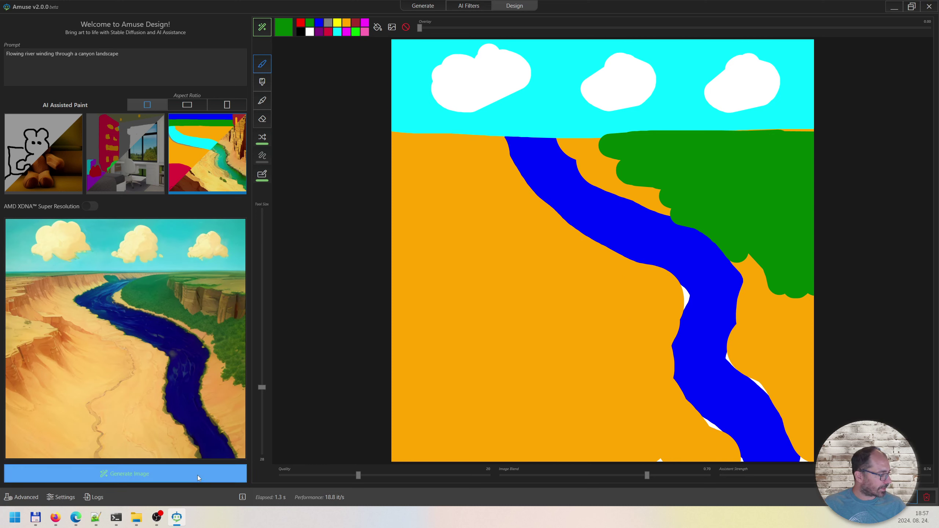
click(237, 473)
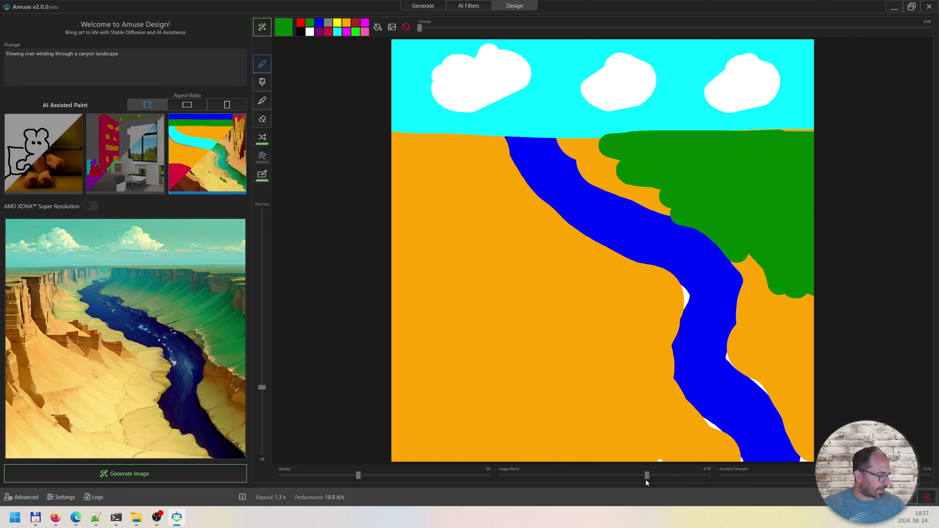
Lower the quality to 15 and raise the image blend to 0.80, regenerating the canyon river image to compare.
drag(647, 482, 654, 481)
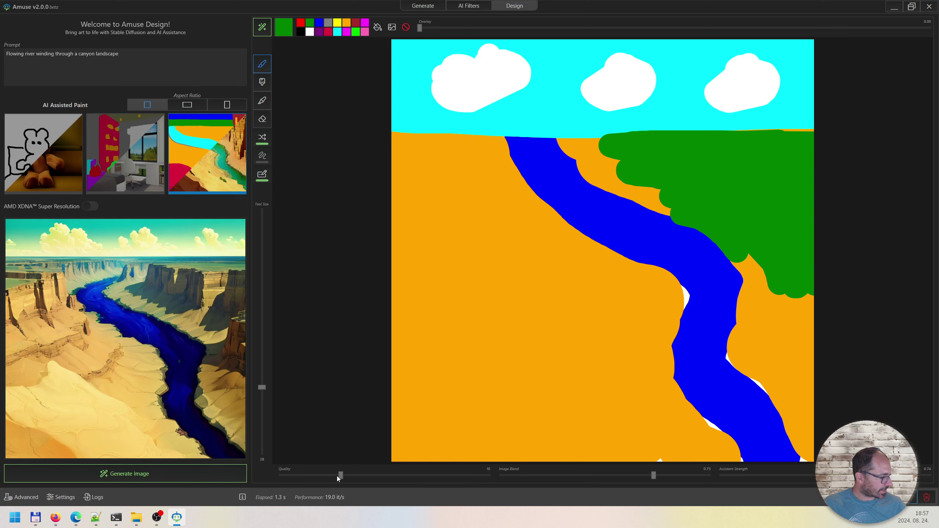
click(337, 476)
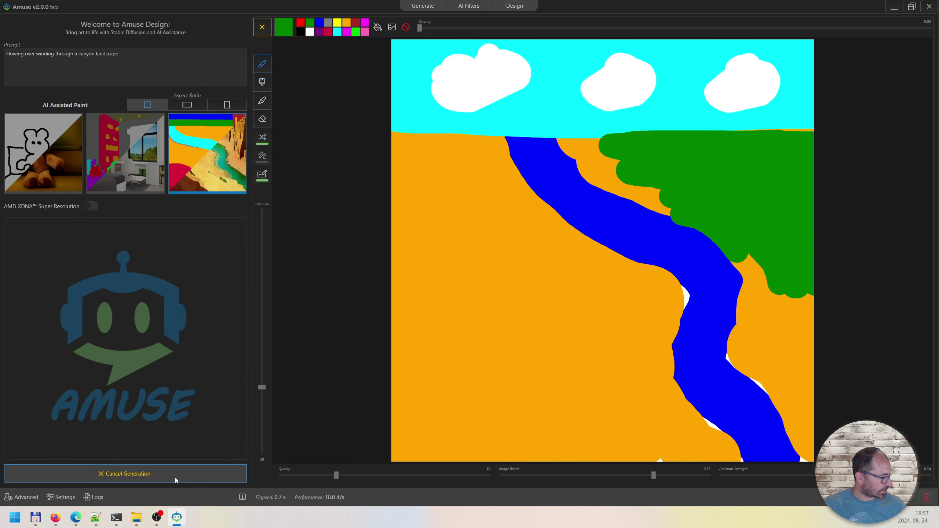
click(669, 478)
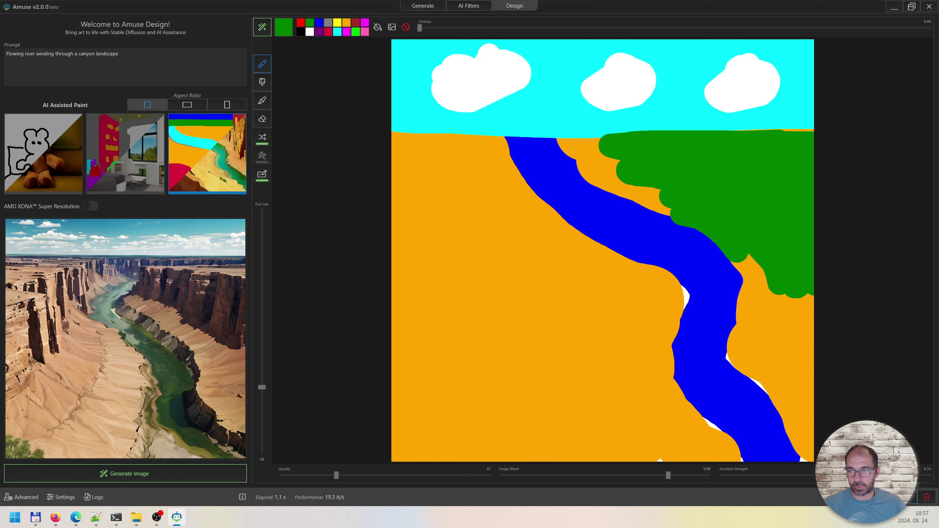
key(alt+Tab)
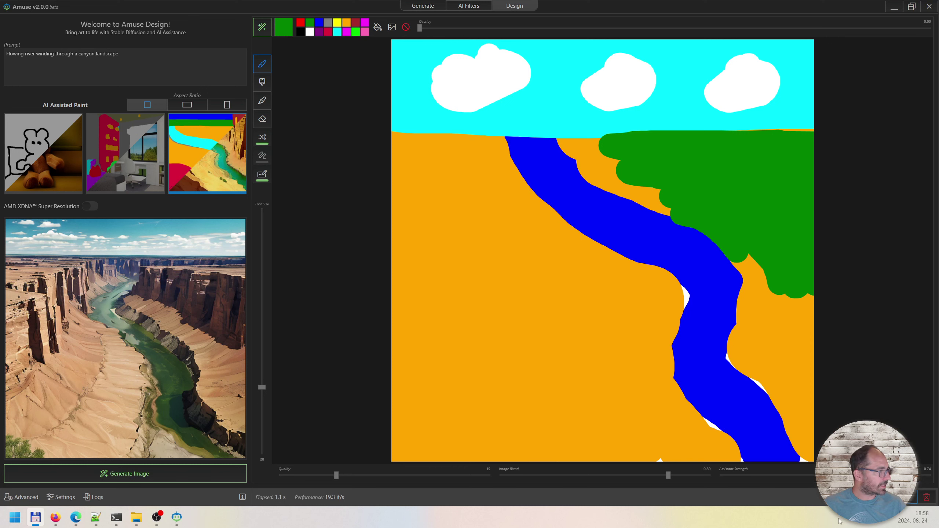
key(ctrl+s)
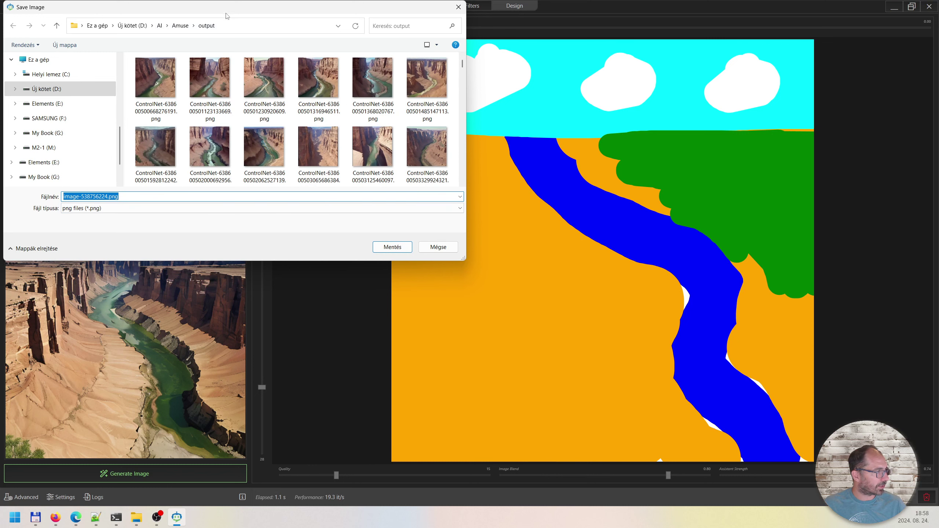
drag(228, 12, 392, 55)
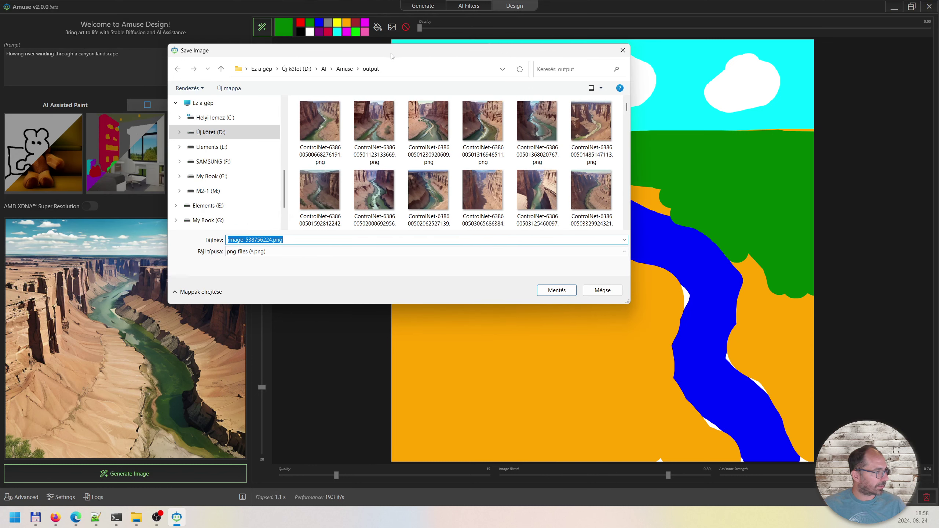
click(603, 291)
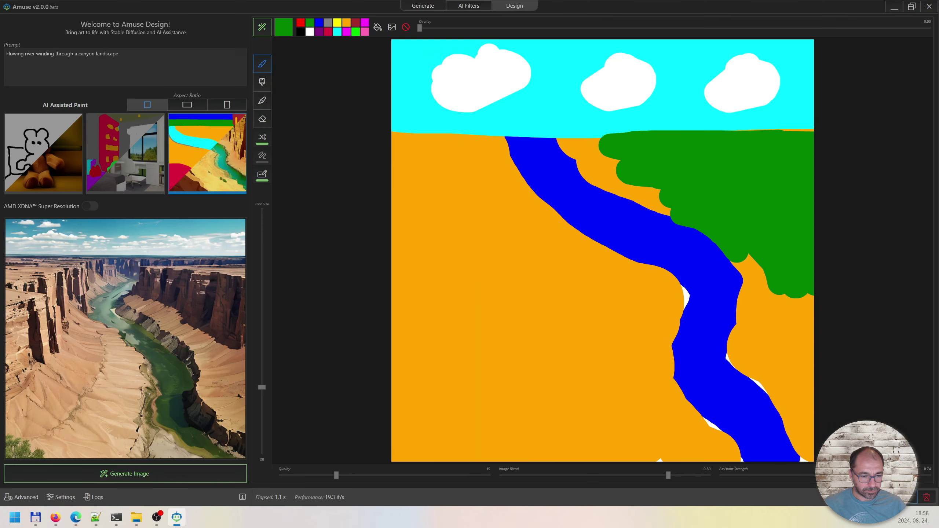
click(76, 517)
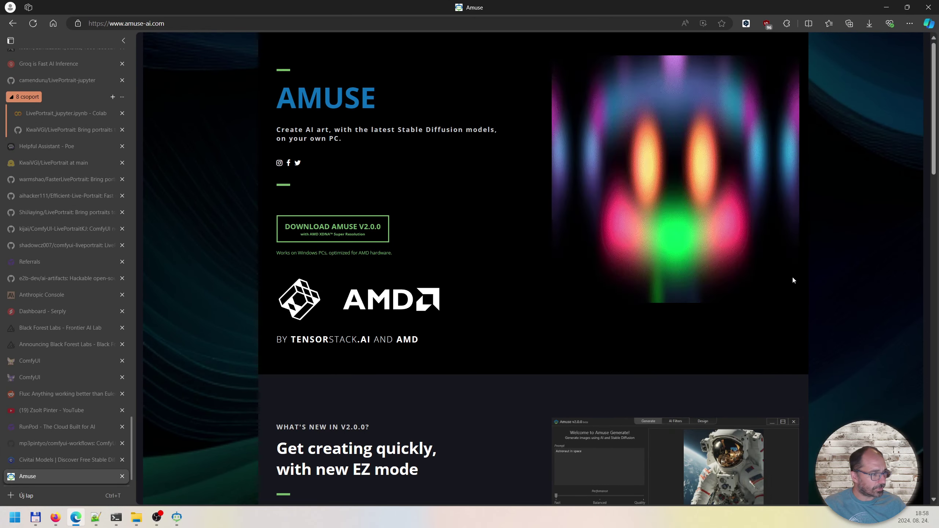
key(alt+Tab)
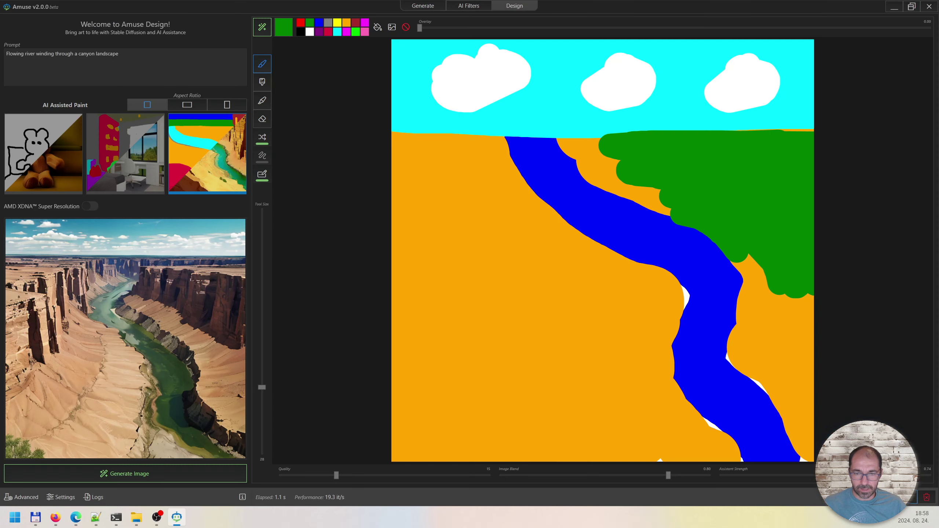
Switch to Generate mode and generate four portrait images from the prompt "Astronaut in space".
click(442, 5)
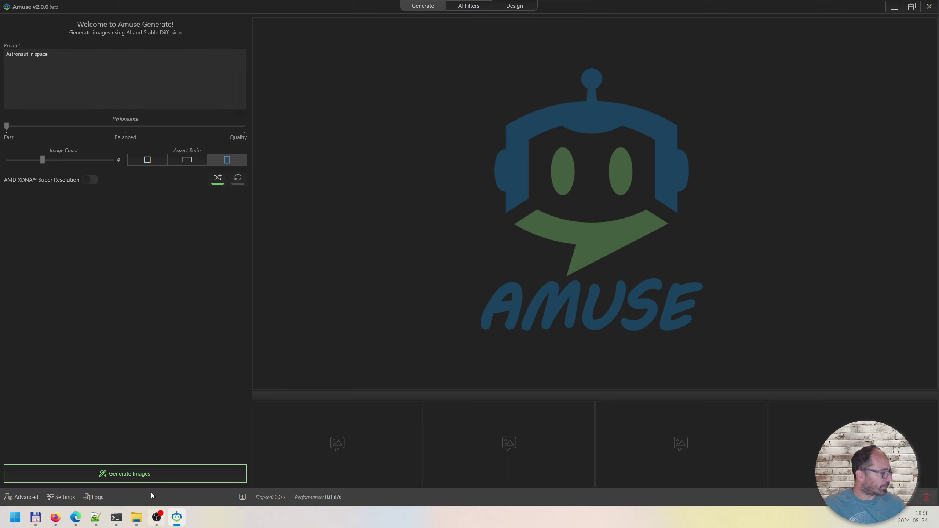
click(245, 478)
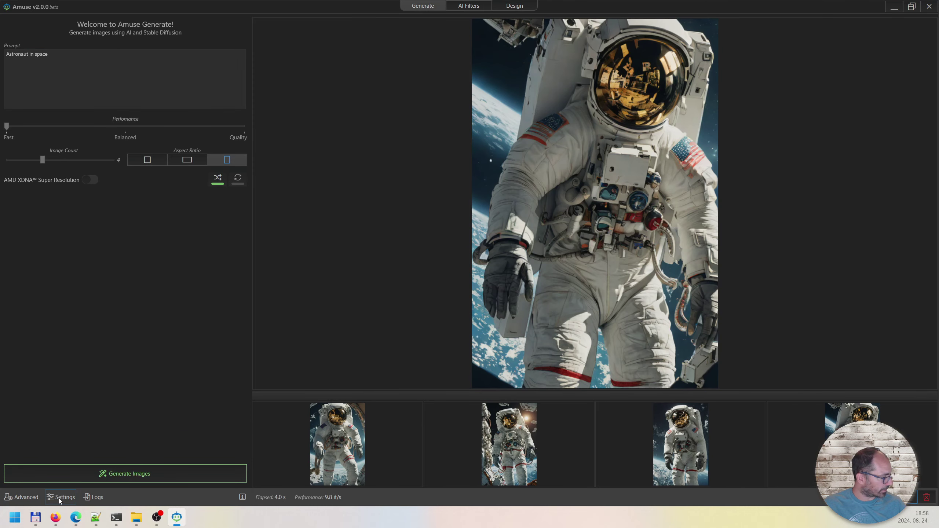
Enable the negative prompt option in the settings and generate the astronaut images again in landscape aspect ratio.
click(60, 497)
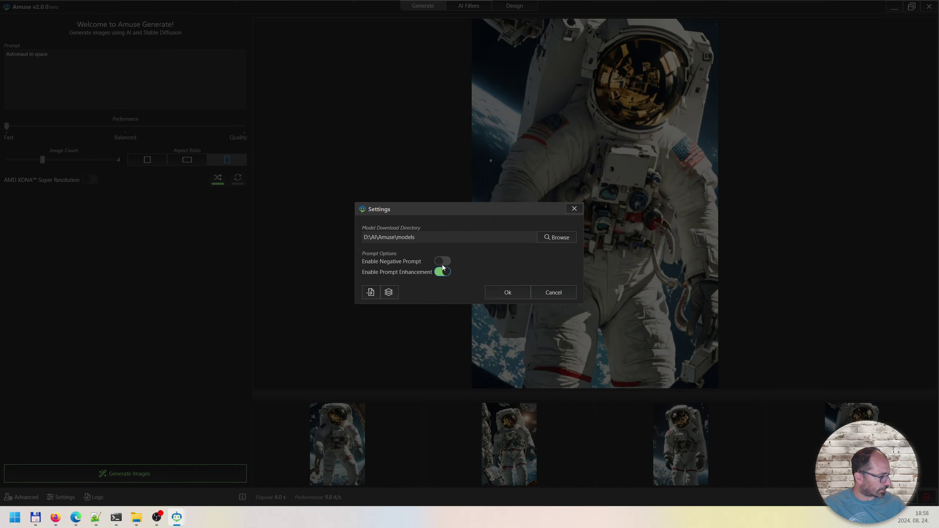
click(516, 292)
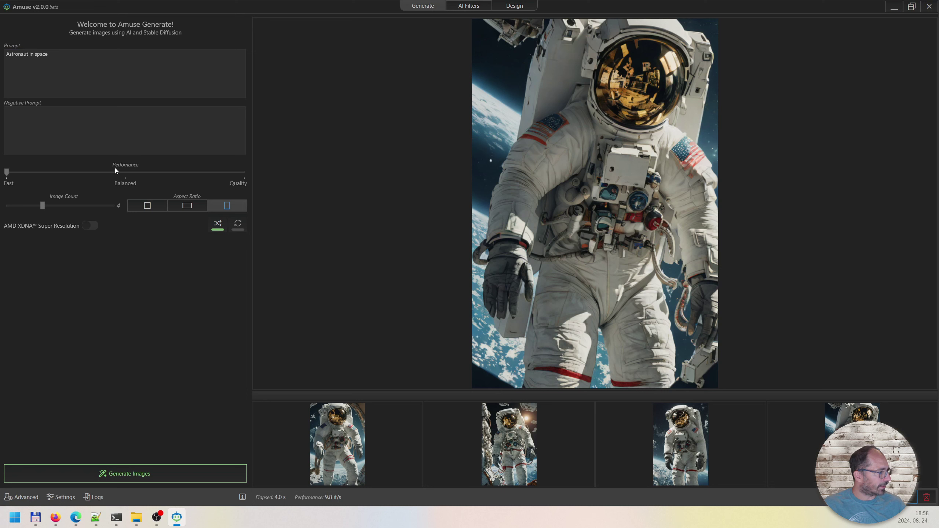
click(125, 130)
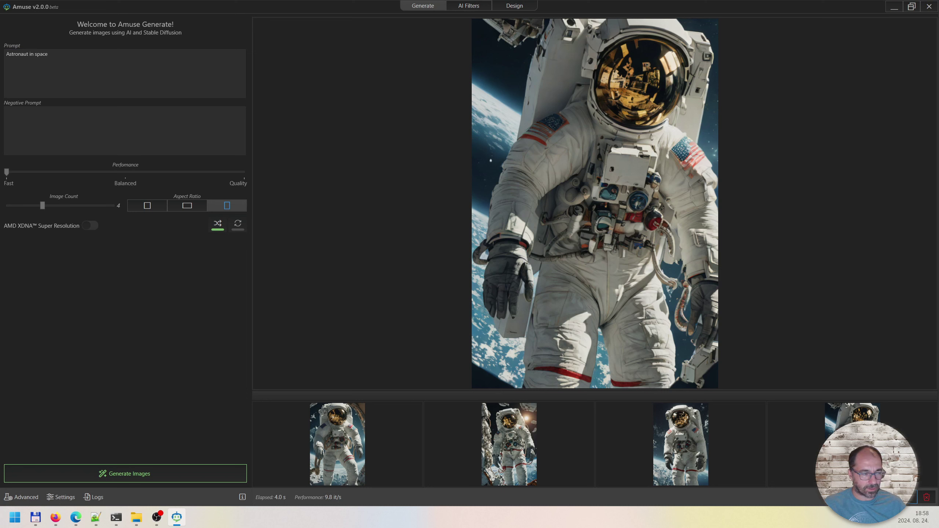
click(181, 208)
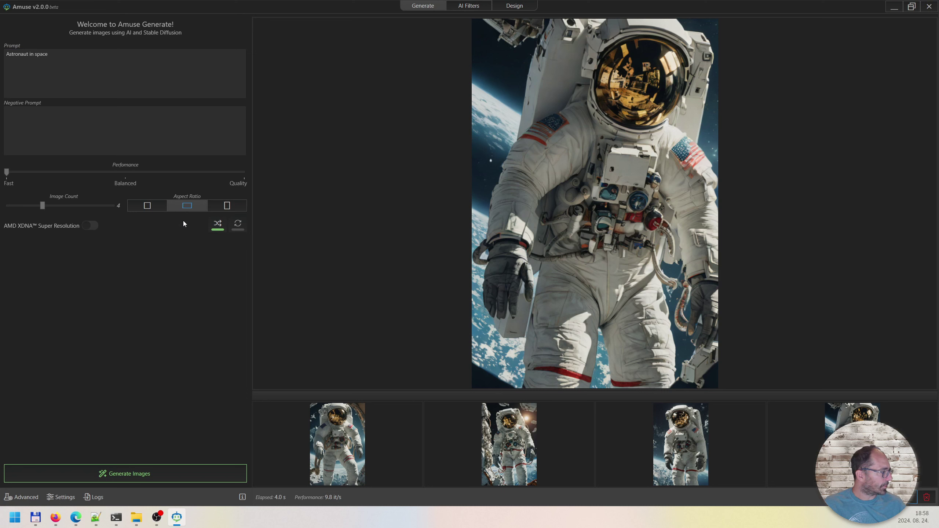
click(133, 478)
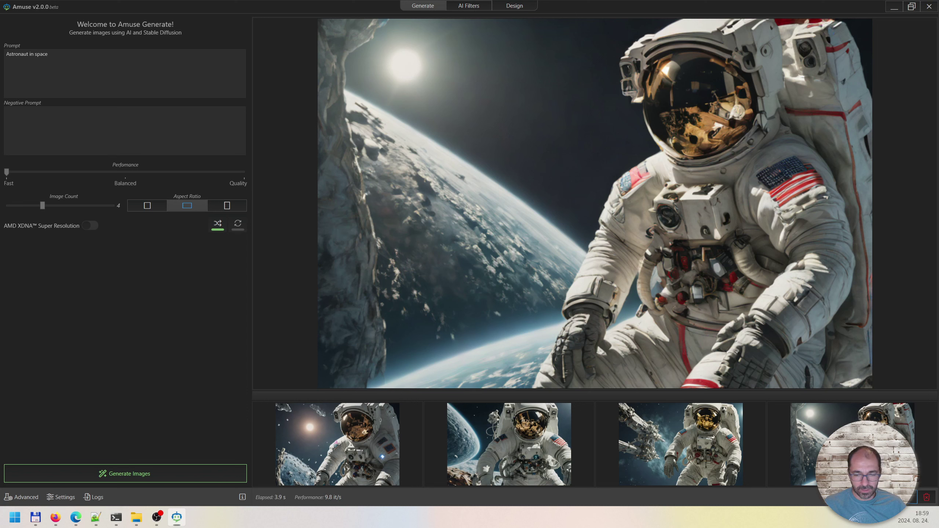
Switch to the browser, open the YouTube channel's home page, pause the featured video and examine the AI image generation videos.
key(alt+Tab)
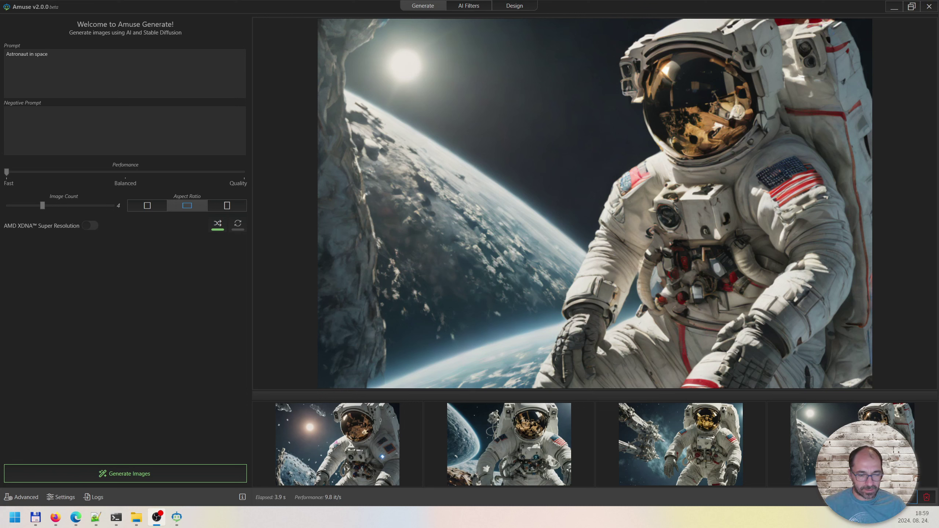
key(alt+Tab)
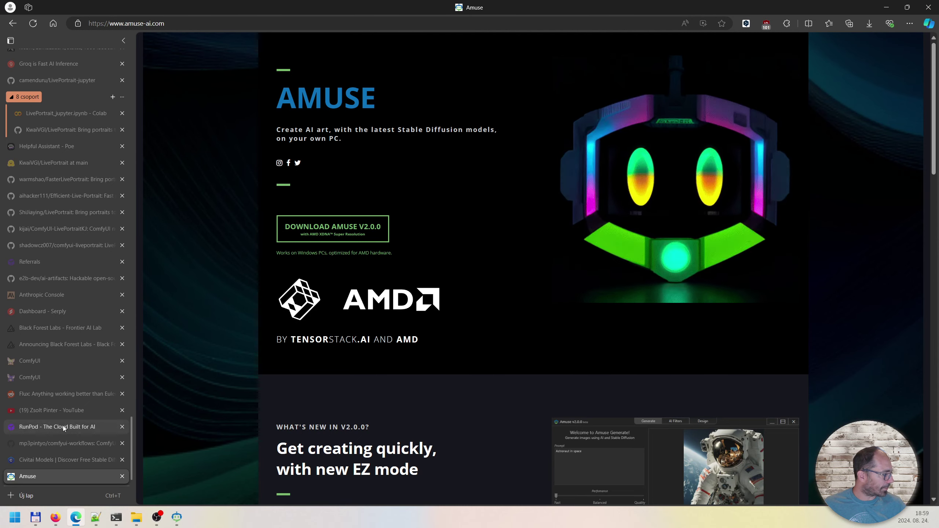
click(48, 395)
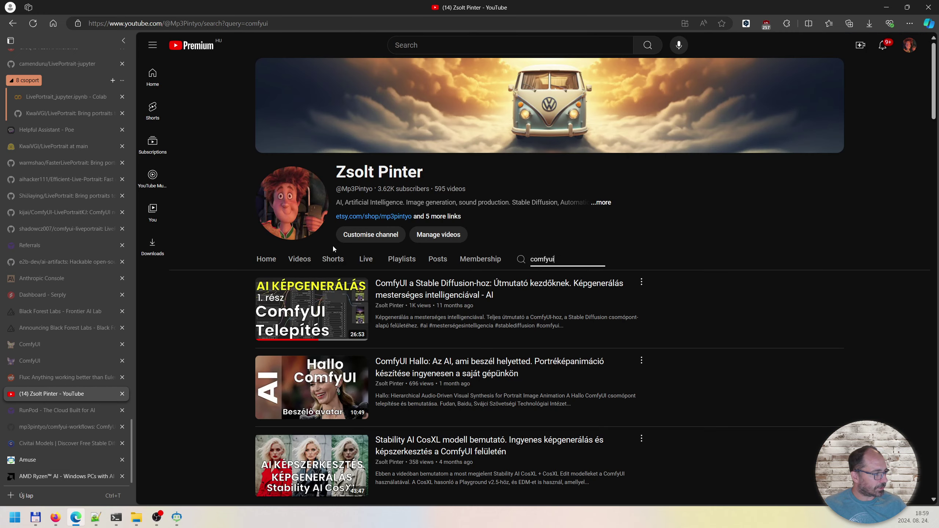
click(272, 260)
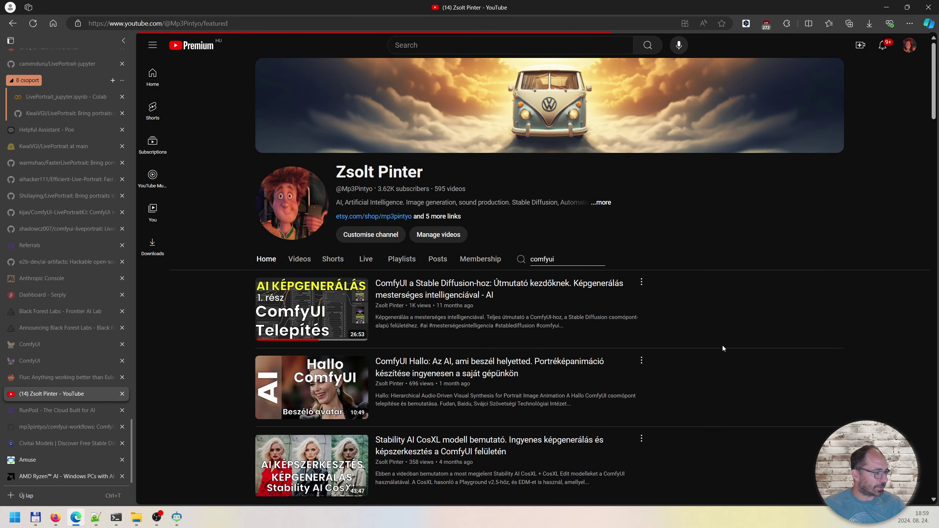
click(429, 294)
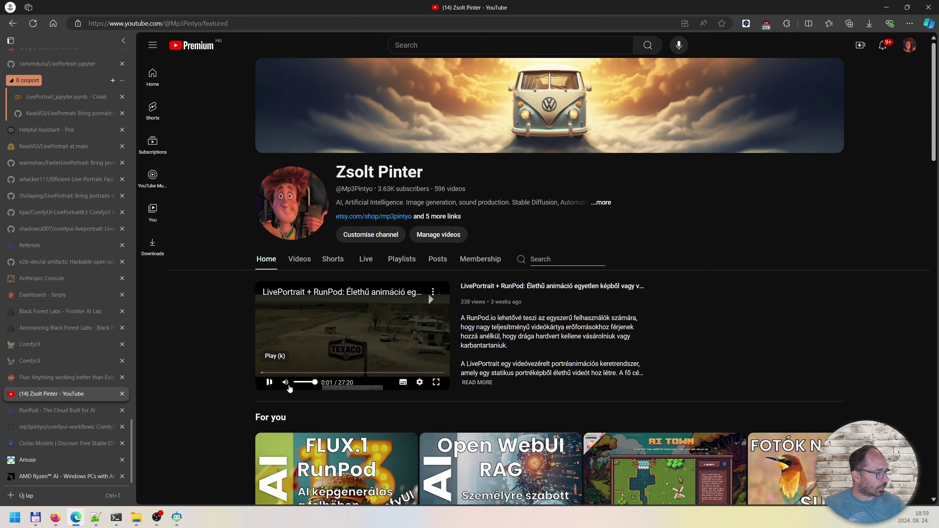
scroll(756, 304, down, 5)
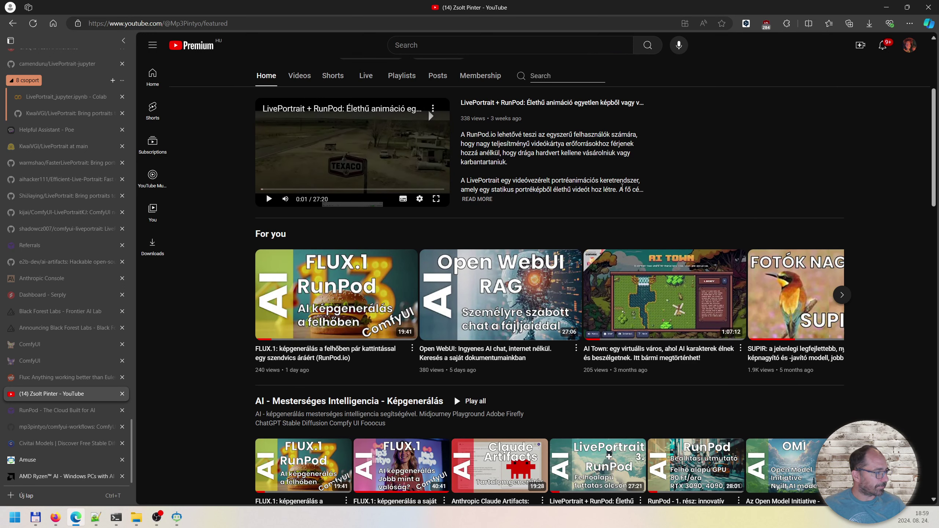
mouse_move(299, 285)
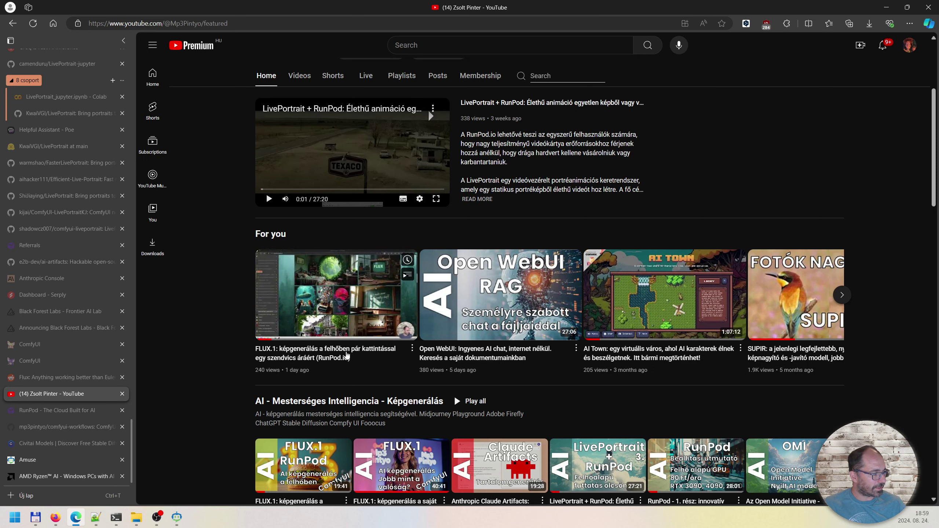